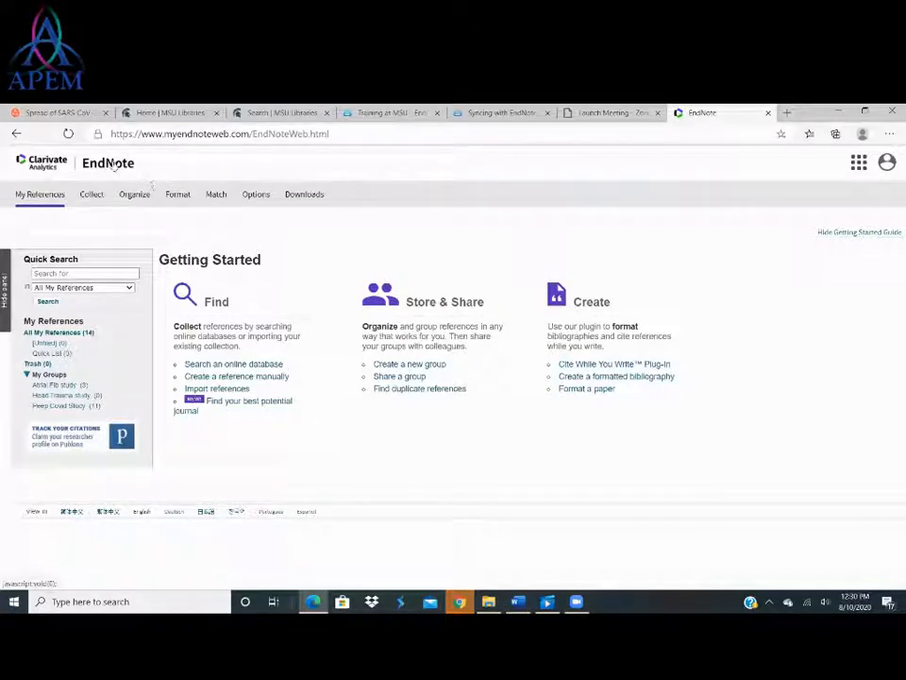
# - Search the MSU Libraries site for endnote and open the Syncing with EndNote Online guide
pyautogui.click(173, 115)
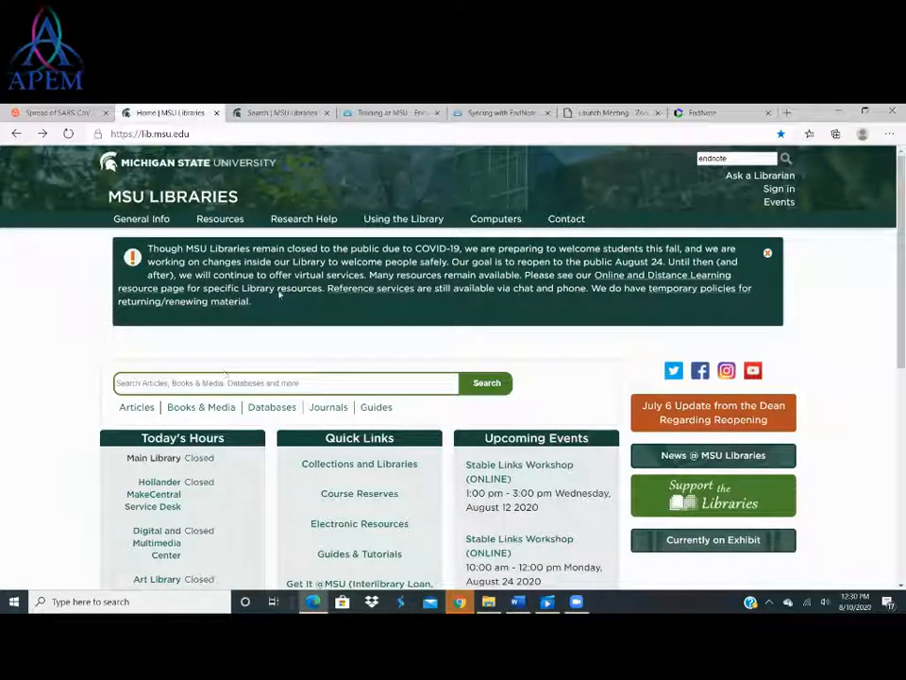
pyautogui.click(785, 159)
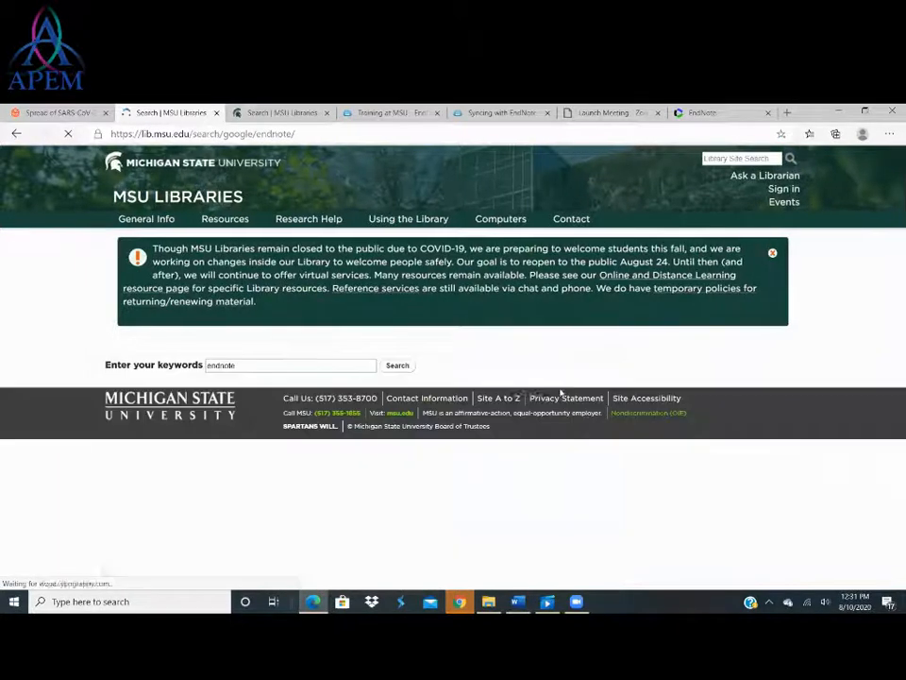
pyautogui.scroll(-3, 505, 463)
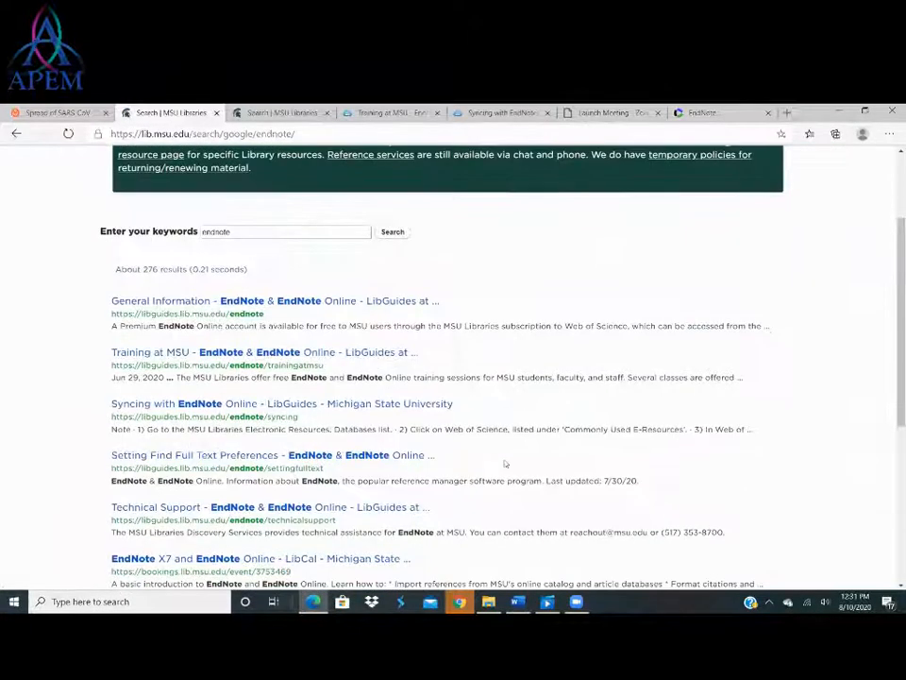
pyautogui.click(165, 407)
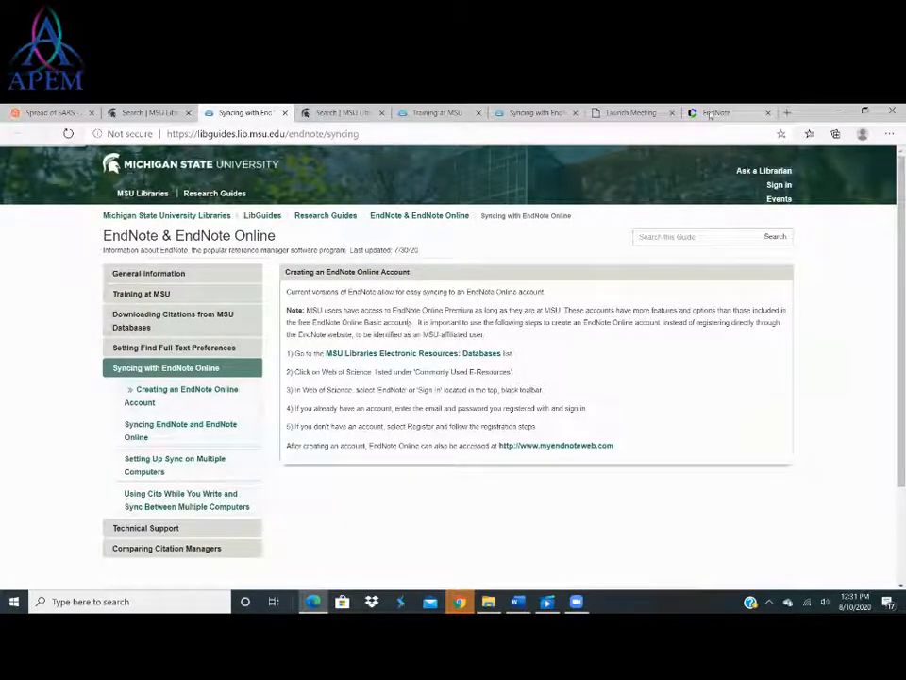
# - Go to EndNote Online from the positive pressure mask manuscript in Word
pyautogui.click(710, 113)
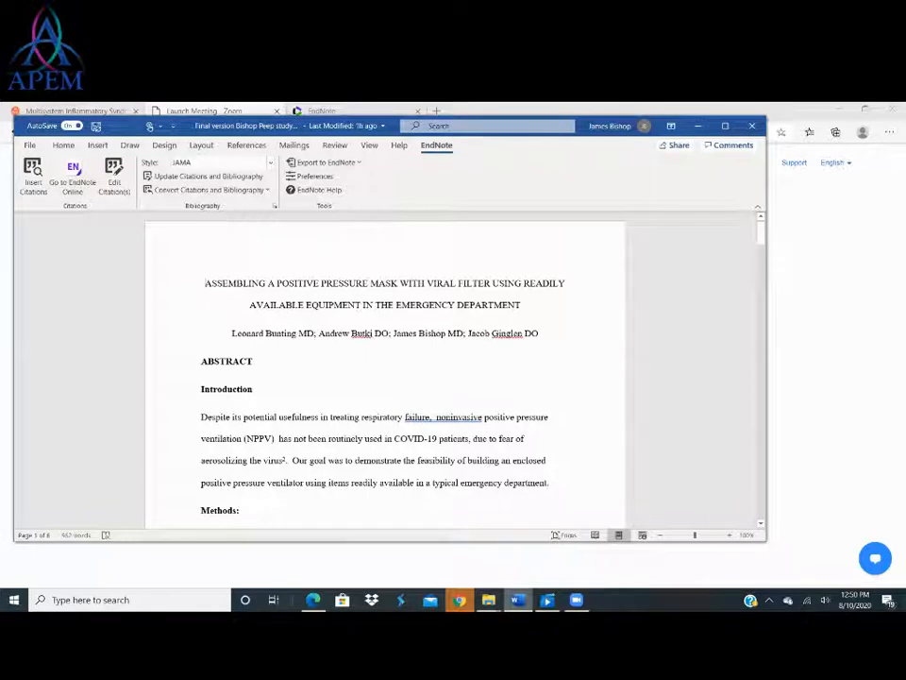
pyautogui.moveTo(518, 600)
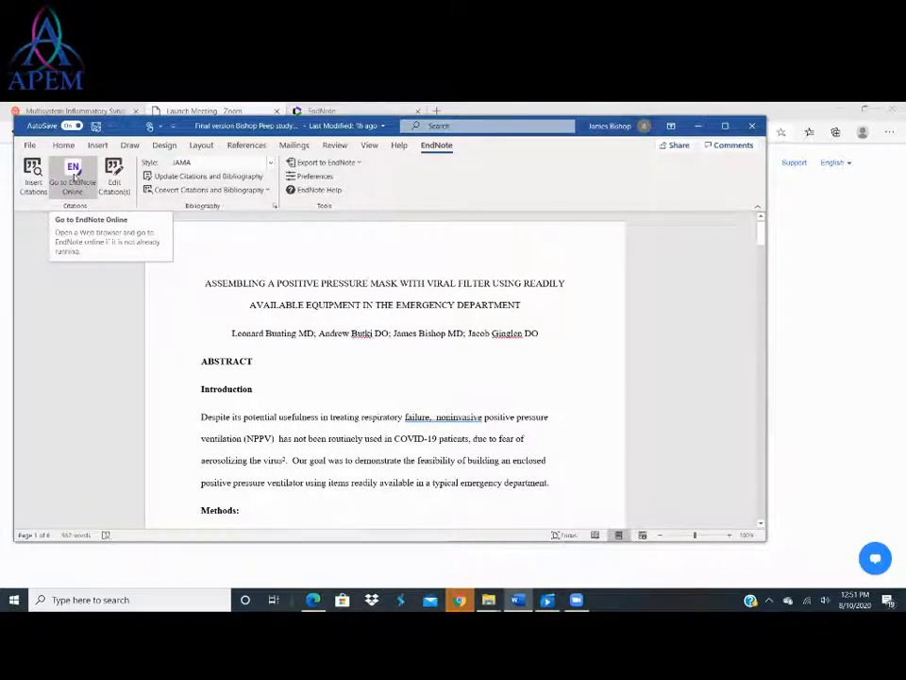
pyautogui.click(74, 176)
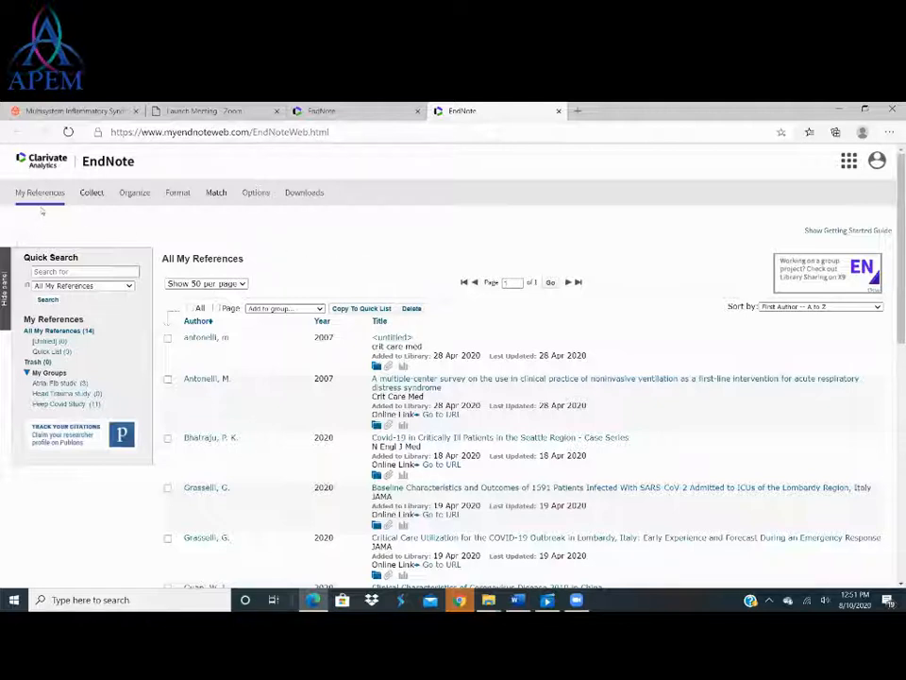
# - Create a new reference group named Covid and open it from the My References list
pyautogui.moveTo(135, 198)
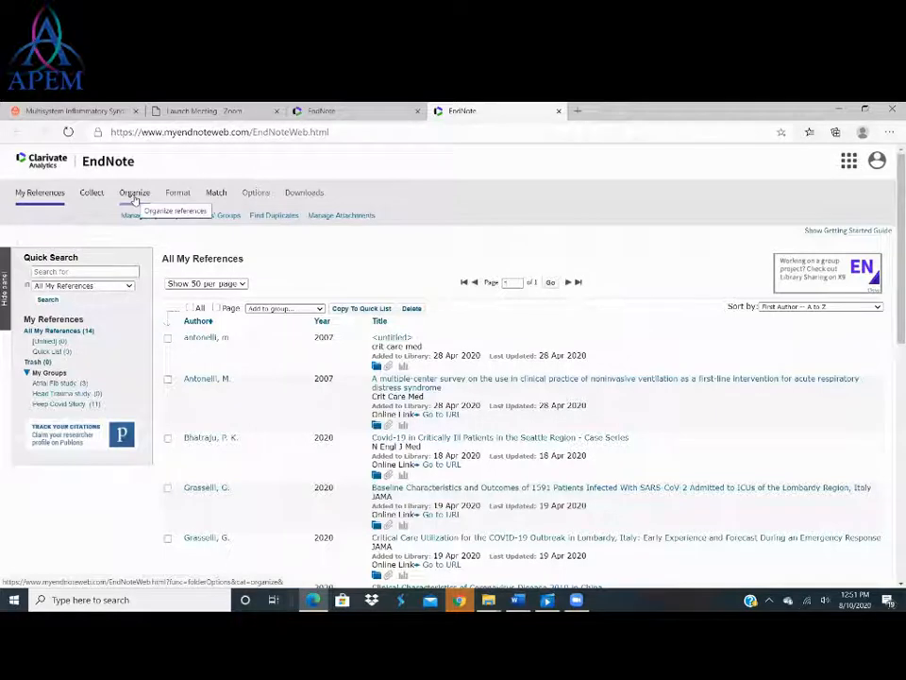
pyautogui.click(140, 217)
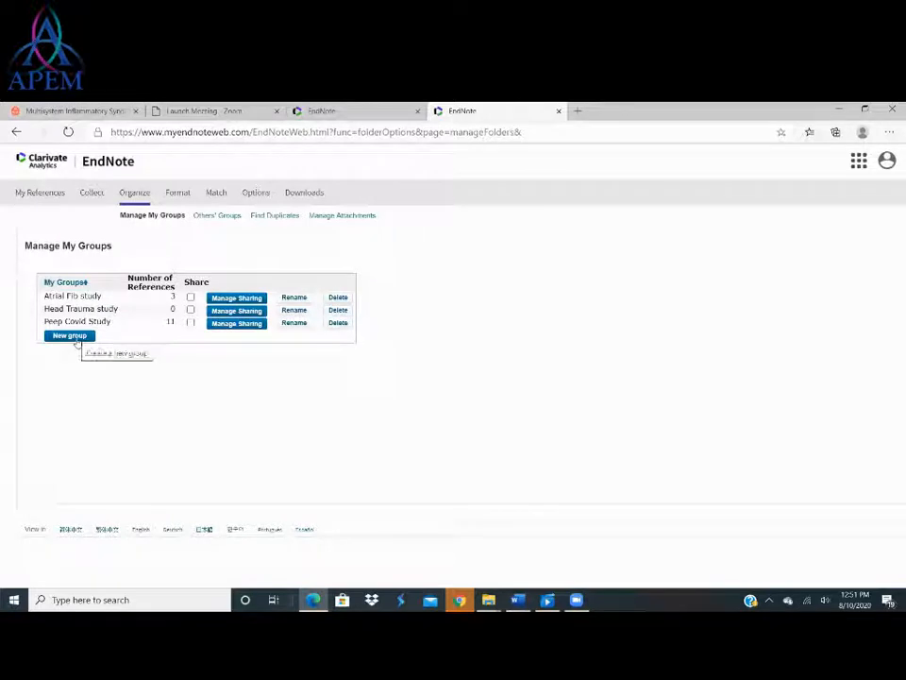
pyautogui.click(76, 340)
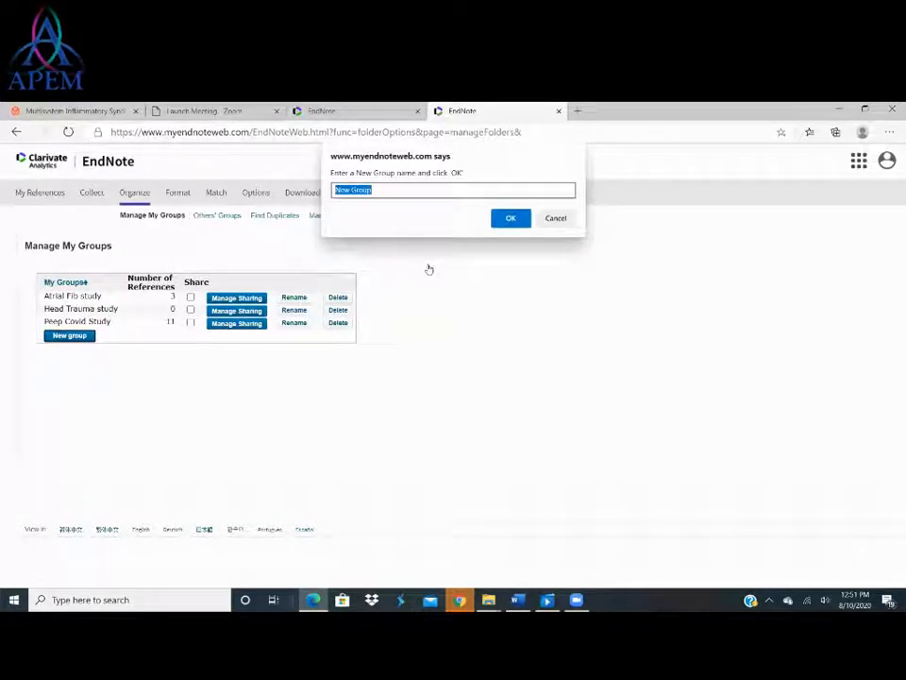
pyautogui.write('Covid')
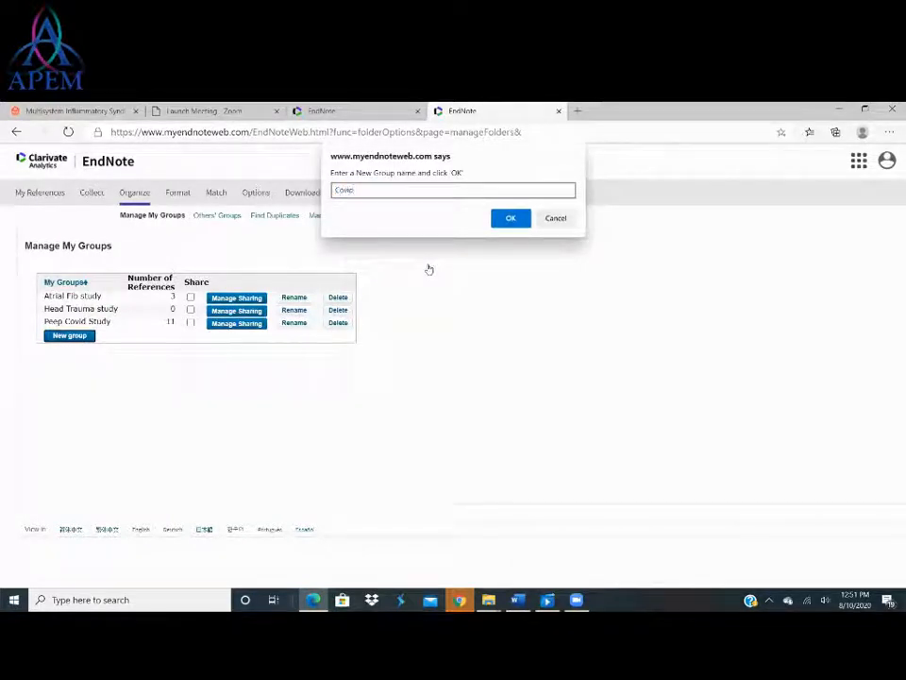
pyautogui.click(510, 219)
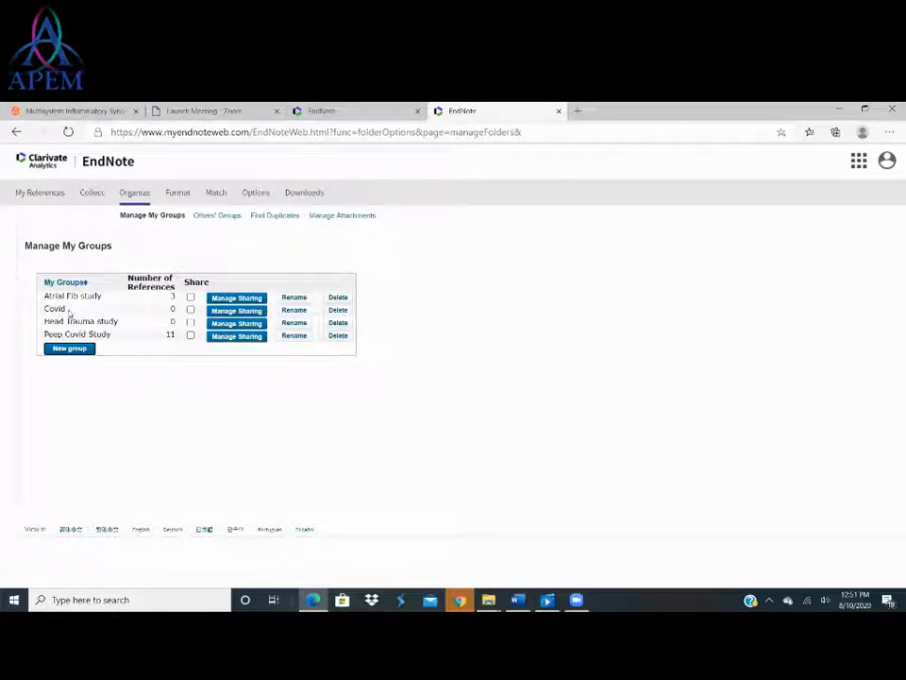
pyautogui.click(39, 194)
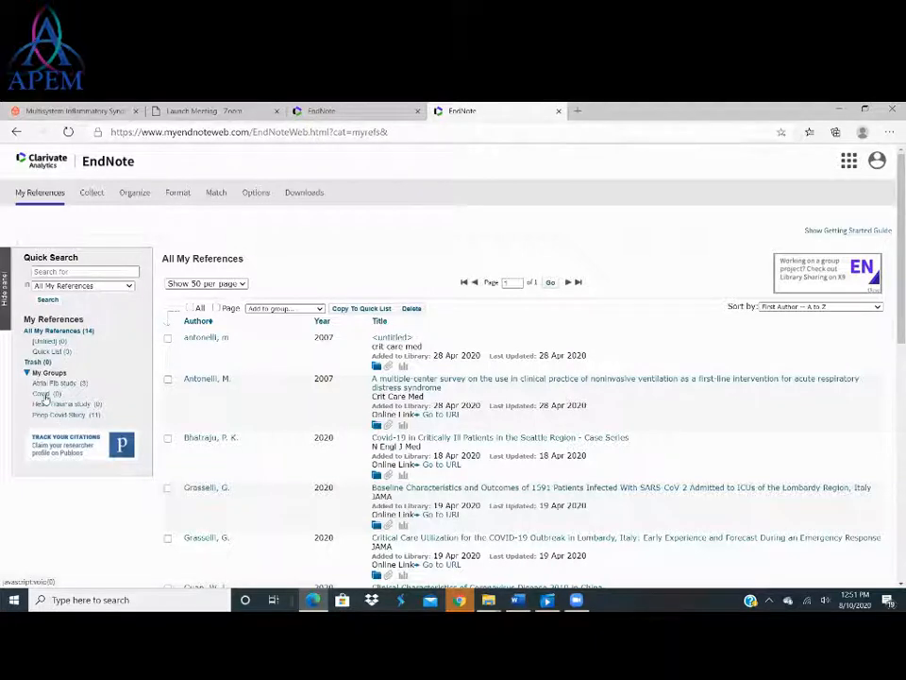
pyautogui.click(45, 395)
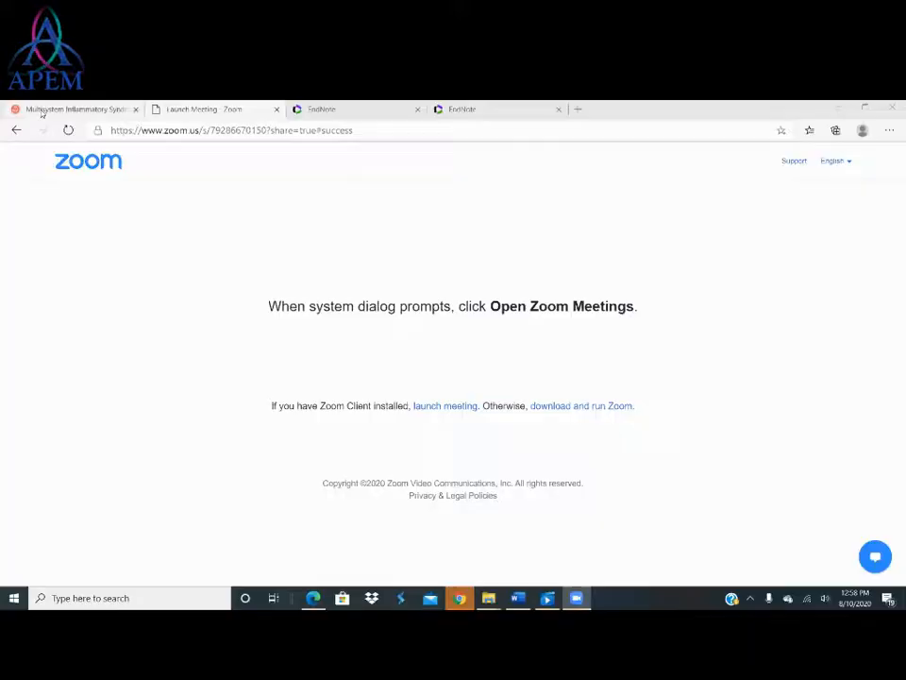
# - Check the first author of the NEJM article on multisystem inflammatory syndrome in children and connect EndNote's online search to PubMed (NLM)
pyautogui.click(41, 112)
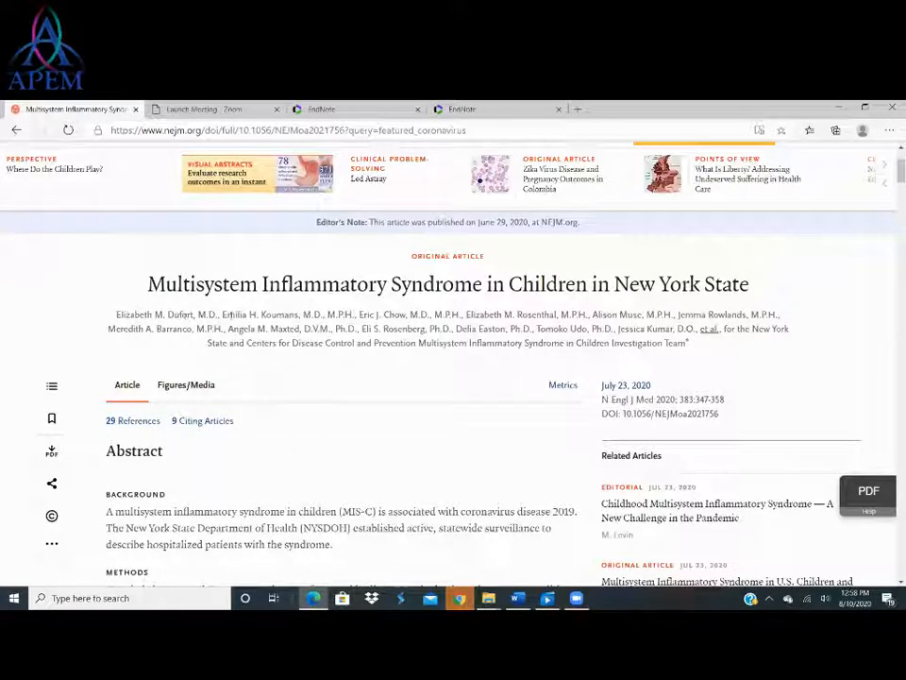
pyautogui.click(320, 110)
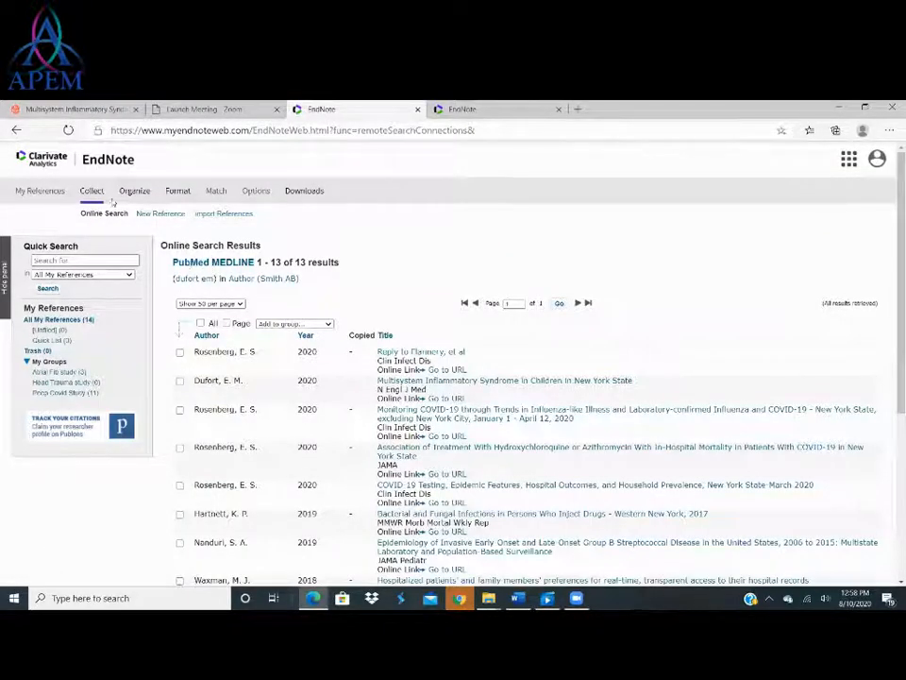
pyautogui.click(91, 193)
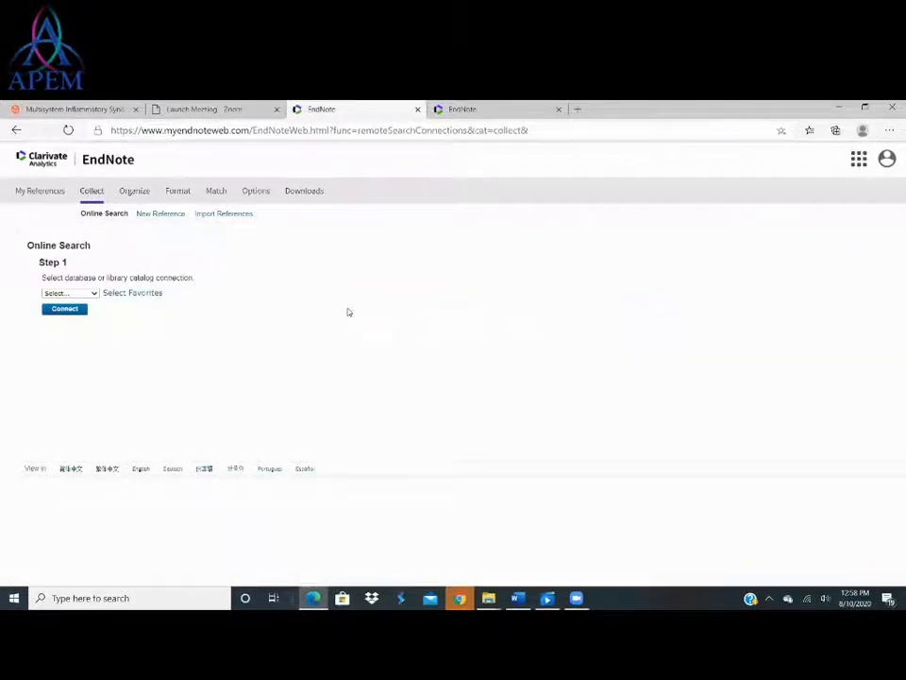
pyautogui.click(75, 109)
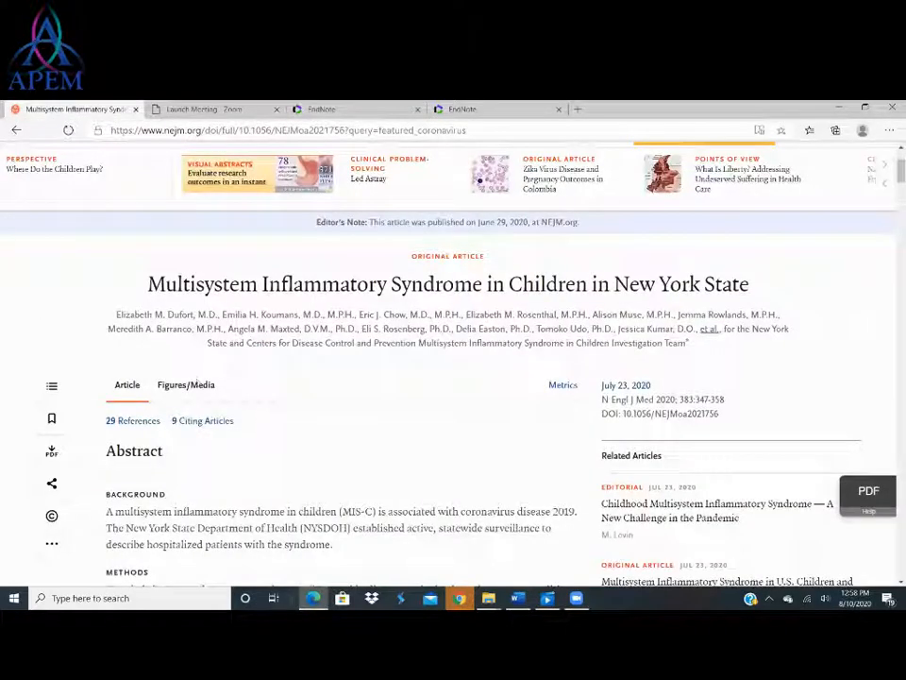
pyautogui.click(326, 109)
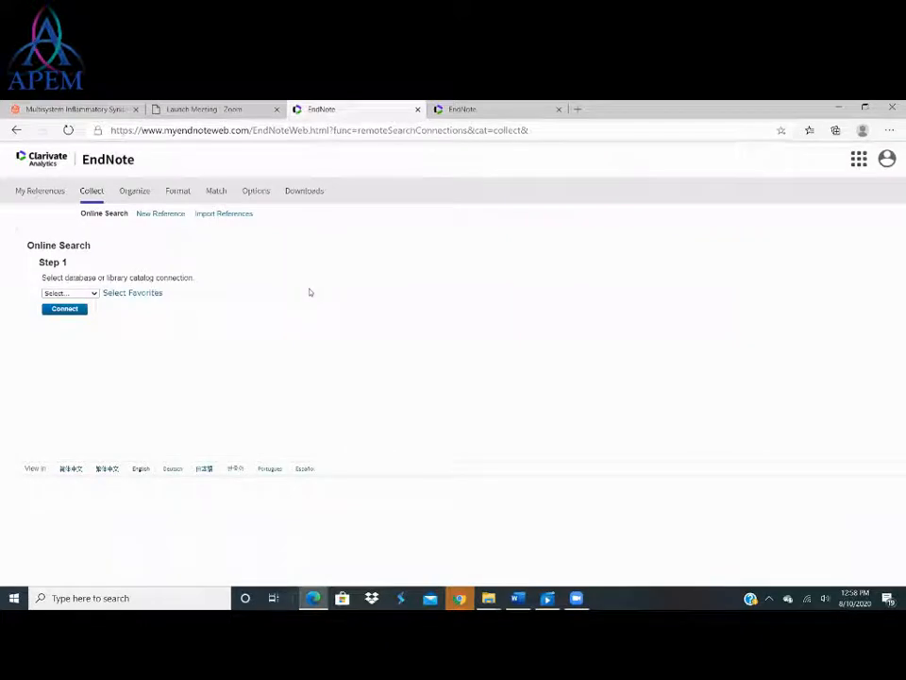
pyautogui.click(92, 294)
pyautogui.click(78, 328)
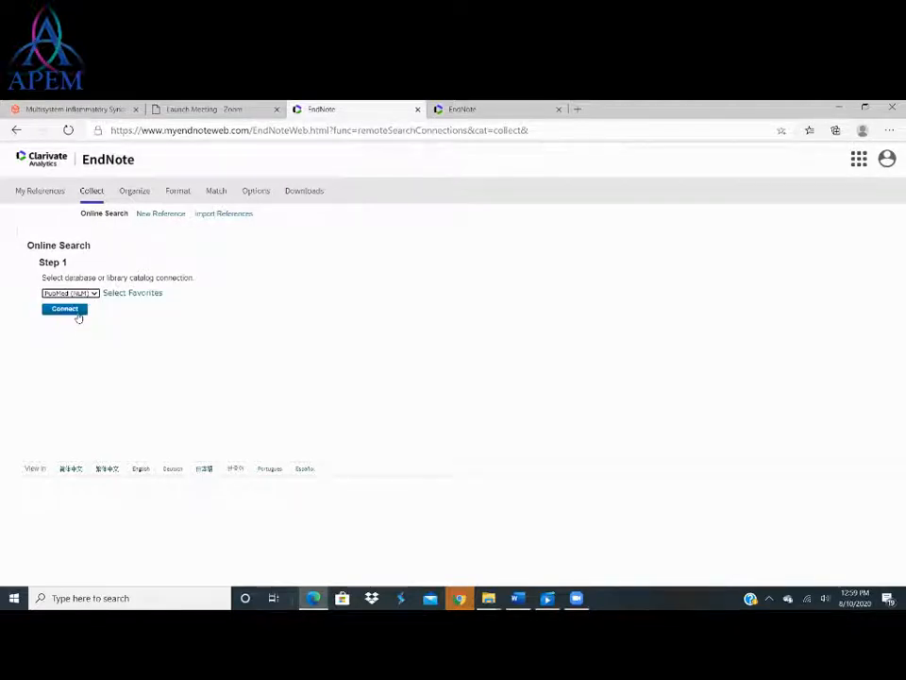
pyautogui.click(78, 312)
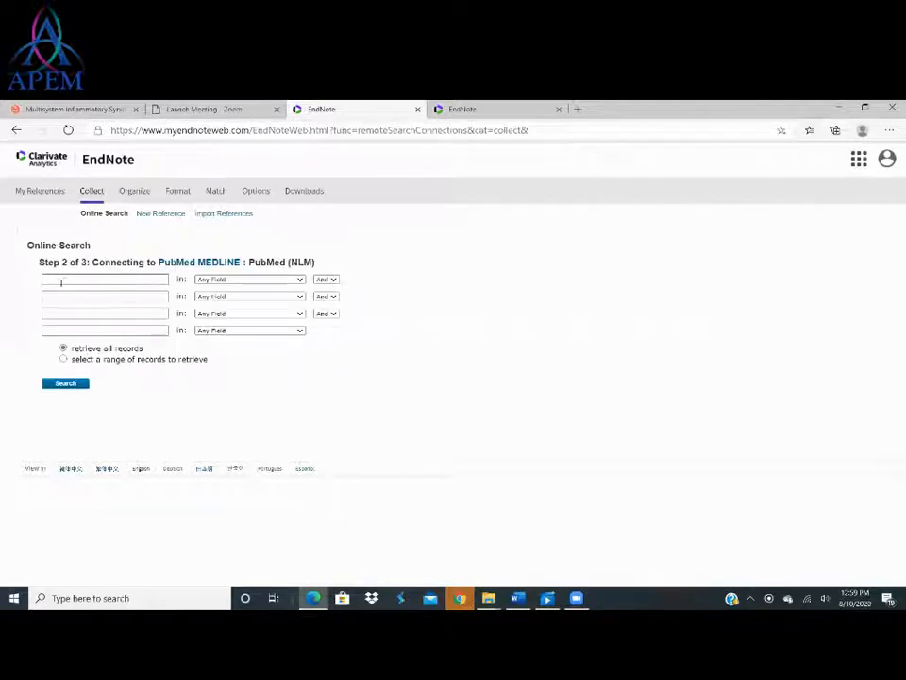
# - Search PubMed for all records by the article's first author, using the full name in the Author (Smith AB) field
pyautogui.click(63, 280)
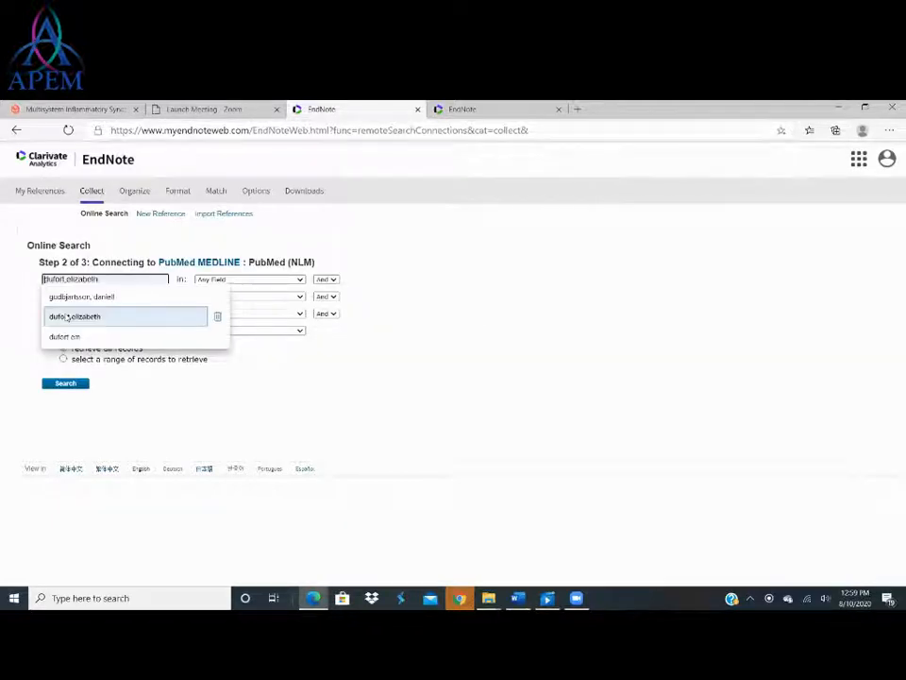
pyautogui.click(67, 318)
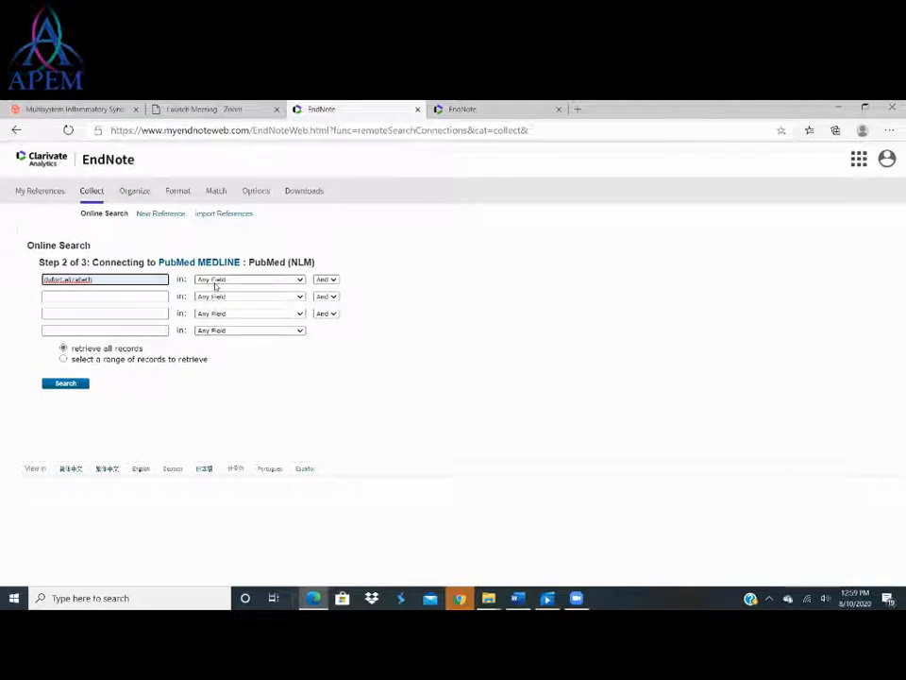
pyautogui.click(299, 280)
pyautogui.click(244, 315)
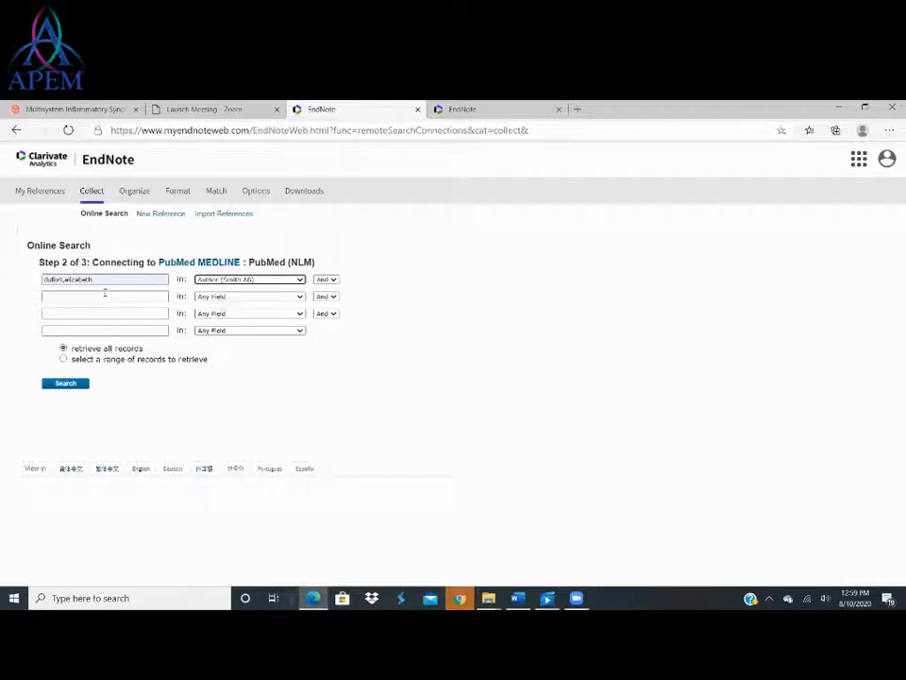
pyautogui.click(299, 299)
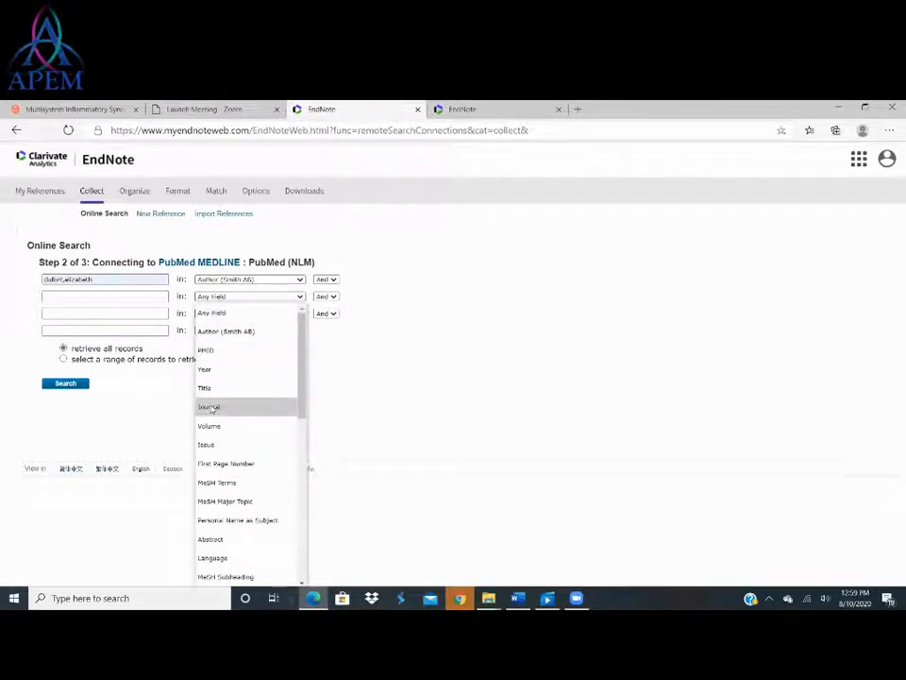
pyautogui.click(370, 261)
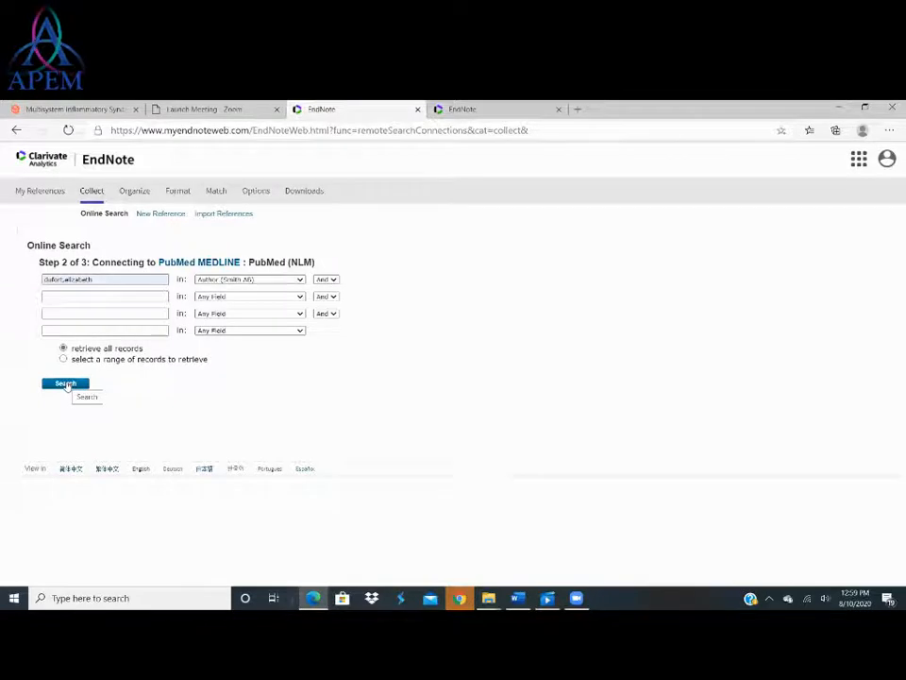
pyautogui.click(66, 384)
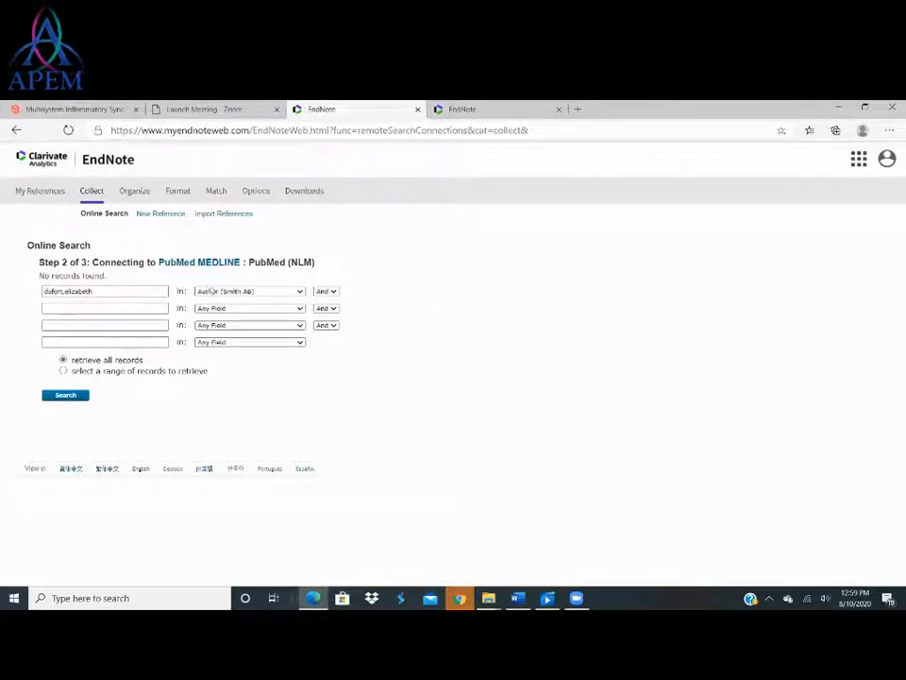
# - Check the publication date on the NEJM article page and add 2020 as a Year criterion in the PubMed search
pyautogui.click(51, 111)
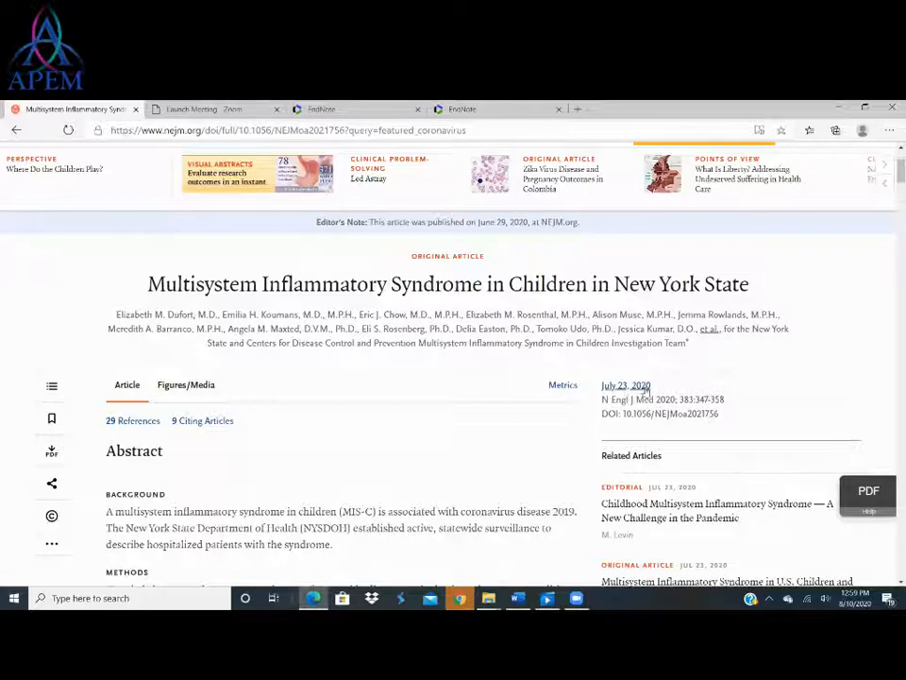
pyautogui.click(341, 113)
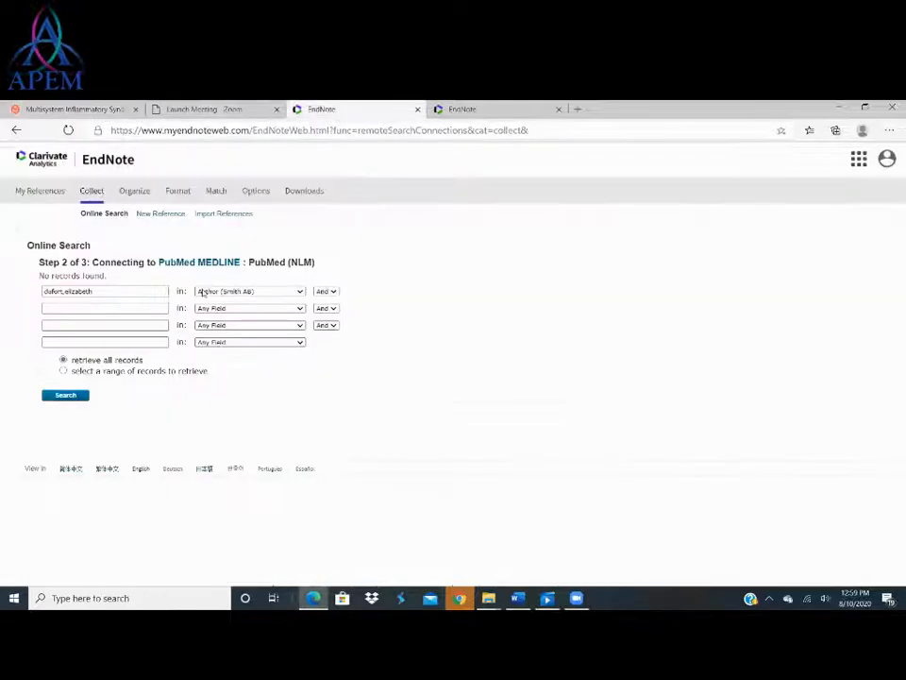
pyautogui.click(298, 324)
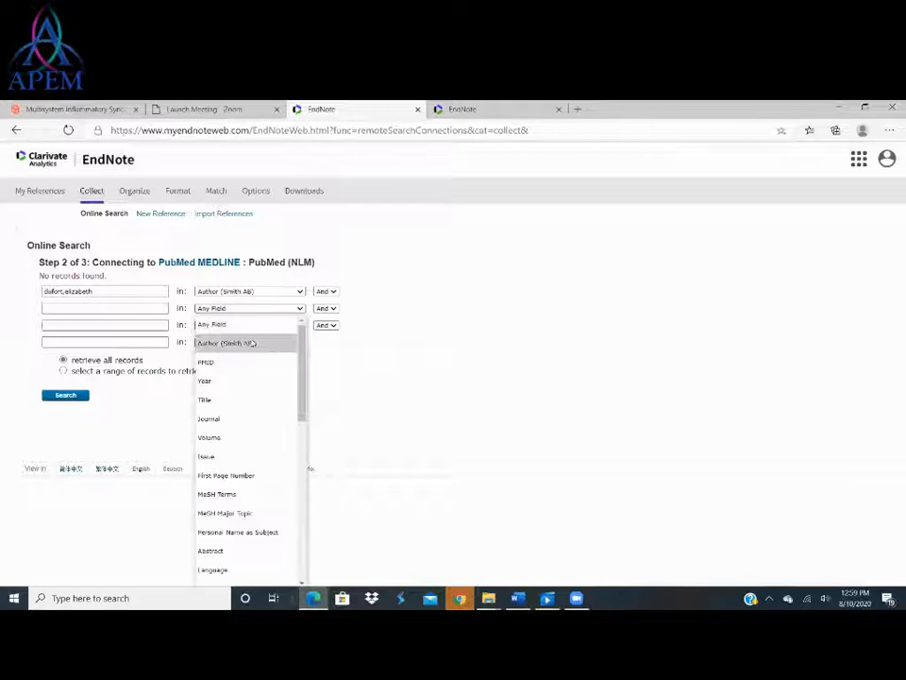
pyautogui.click(217, 382)
pyautogui.click(68, 307)
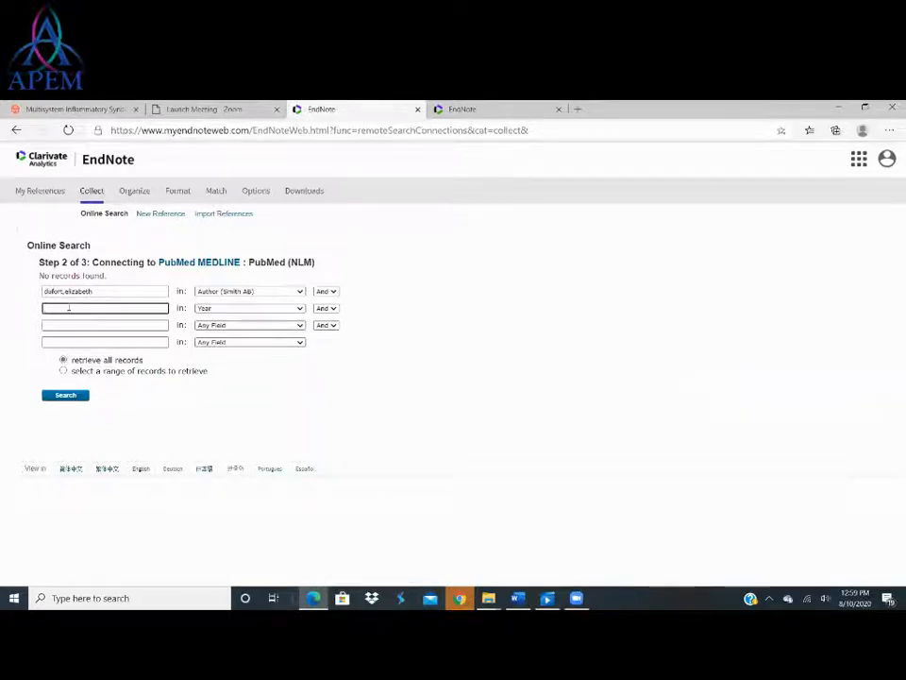
pyautogui.write('2020')
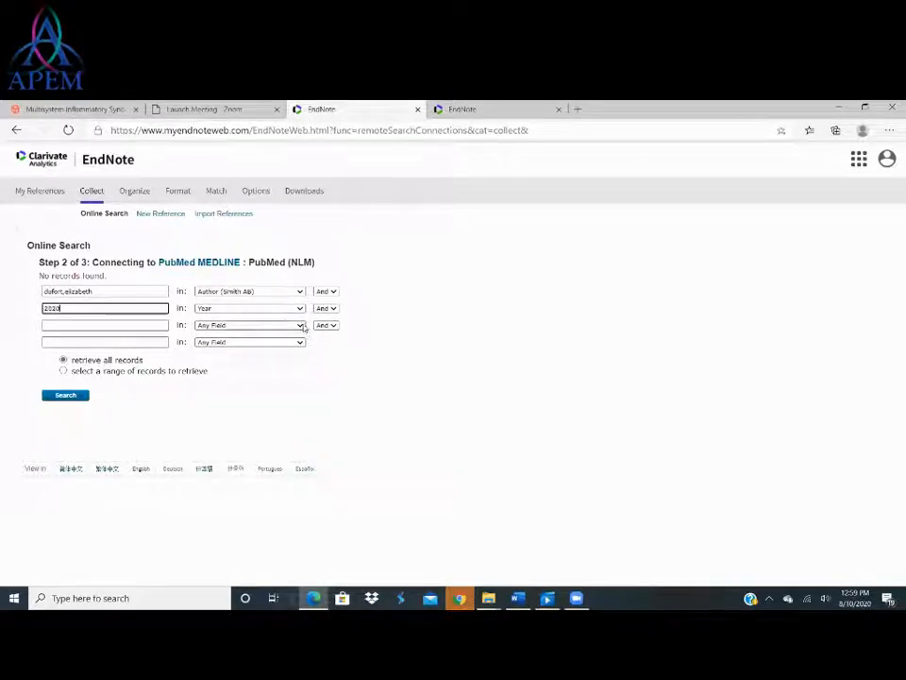
# - Add "new england journal of medicine" as a Journal criterion in the third row of the PubMed search
pyautogui.click(298, 324)
pyautogui.click(209, 436)
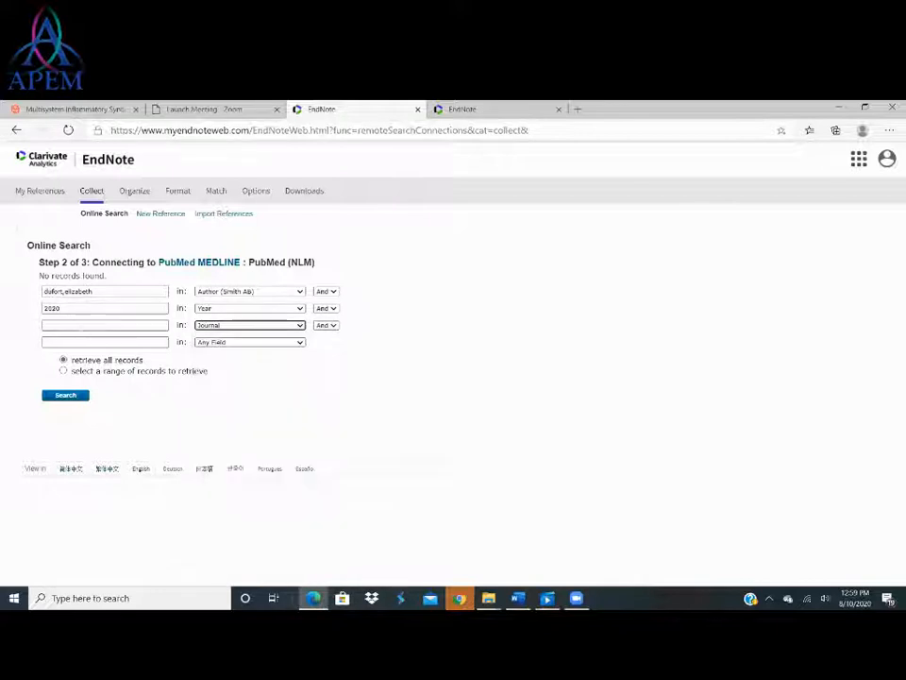
pyautogui.click(83, 321)
pyautogui.write('new')
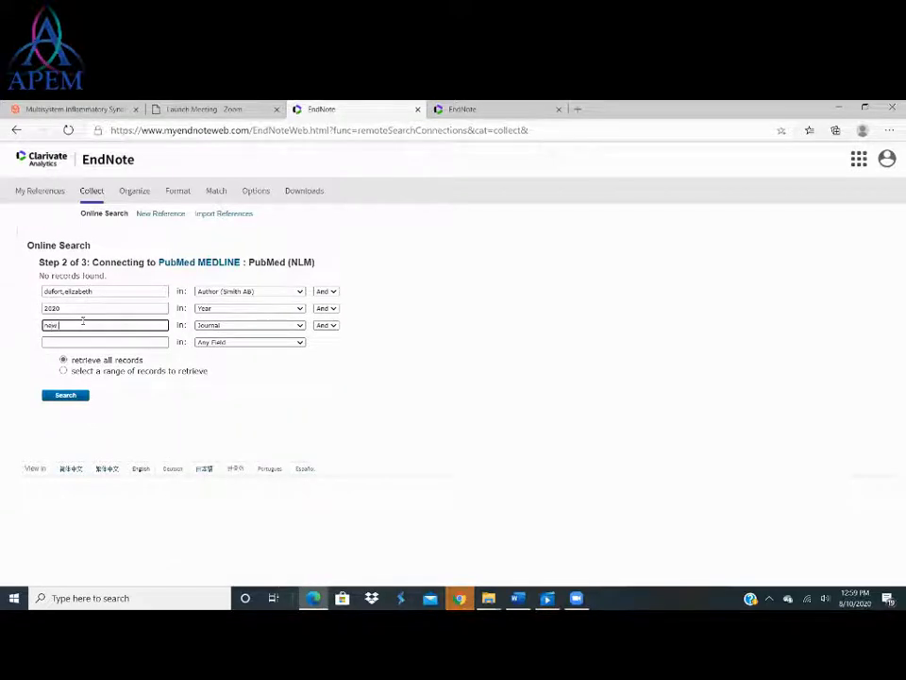
pyautogui.write(' england journal o')
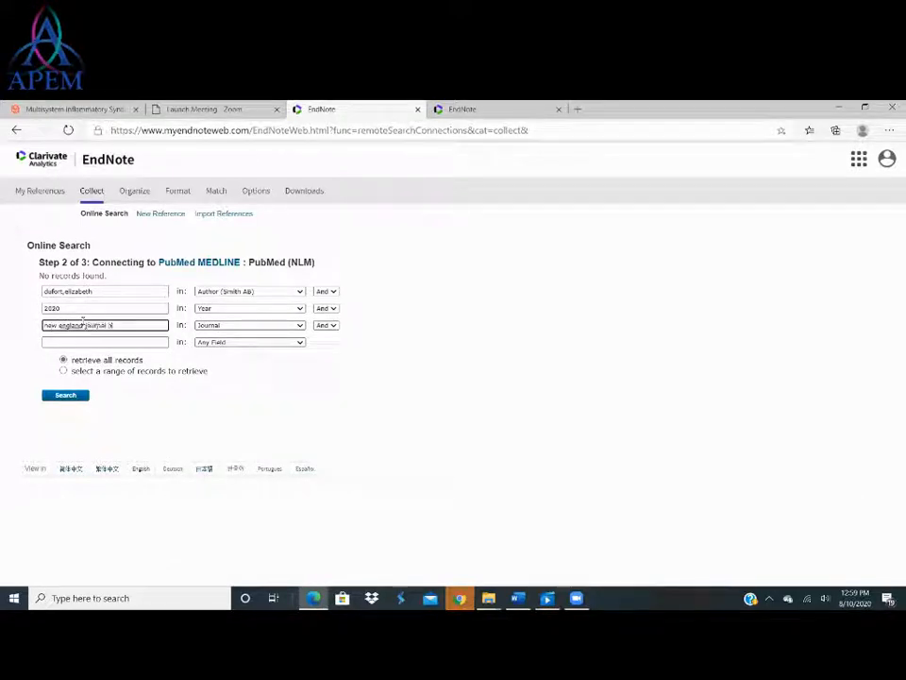
pyautogui.write('f medicine')
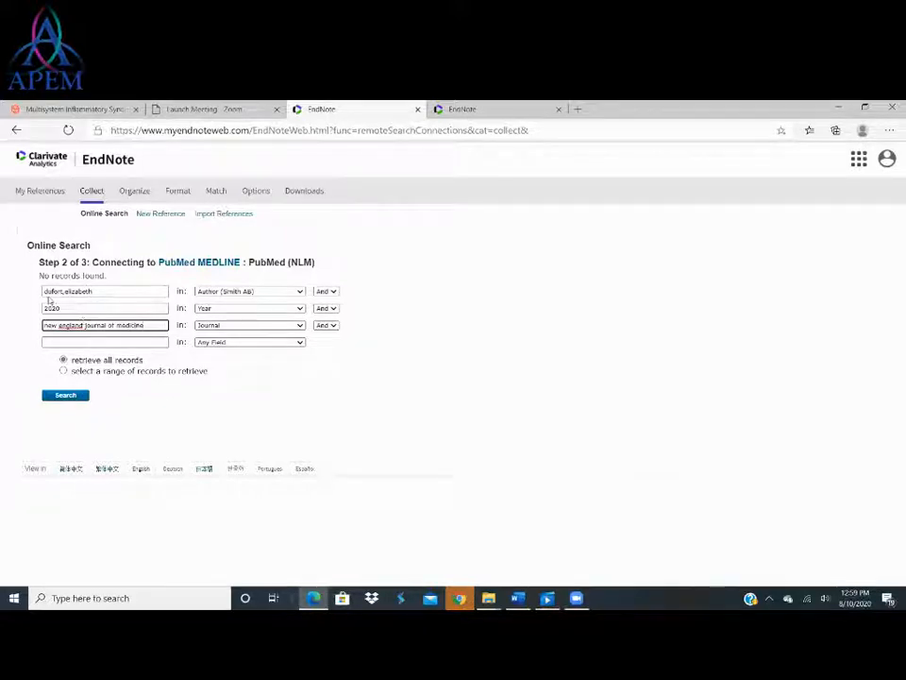
# - Shorten the author criterion to the last name only and run the PubMed search
pyautogui.tripleClick(107, 291)
pyautogui.click(109, 291)
pyautogui.press('BackSpace')
pyautogui.press('BackSpace')
pyautogui.press('BackSpace')
pyautogui.press('BackSpace')
pyautogui.press('BackSpace')
pyautogui.press('BackSpace')
pyautogui.press('BackSpace')
pyautogui.press('BackSpace')
pyautogui.press('BackSpace')
pyautogui.press('BackSpace')
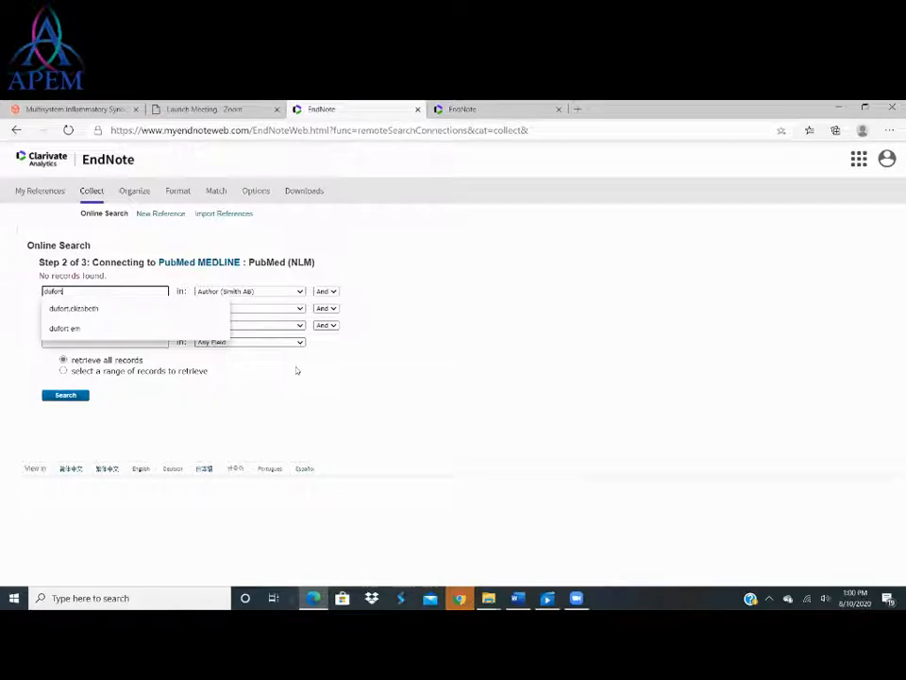
pyautogui.click(312, 404)
pyautogui.click(66, 395)
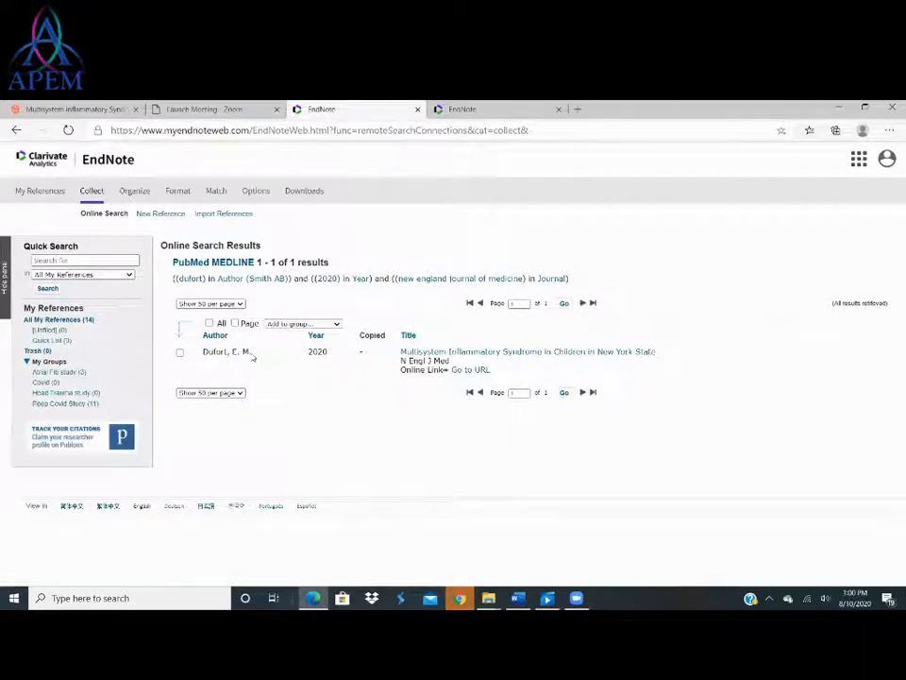
# - Check the found article against its NEJM page, then add it to the Covid group and open that group
pyautogui.click(436, 357)
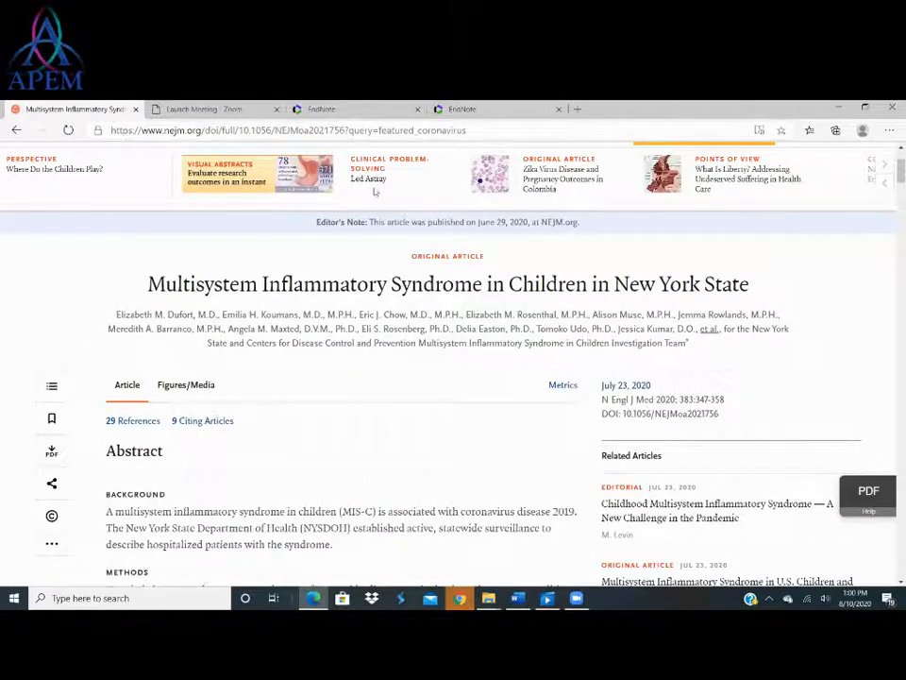
pyautogui.click(349, 109)
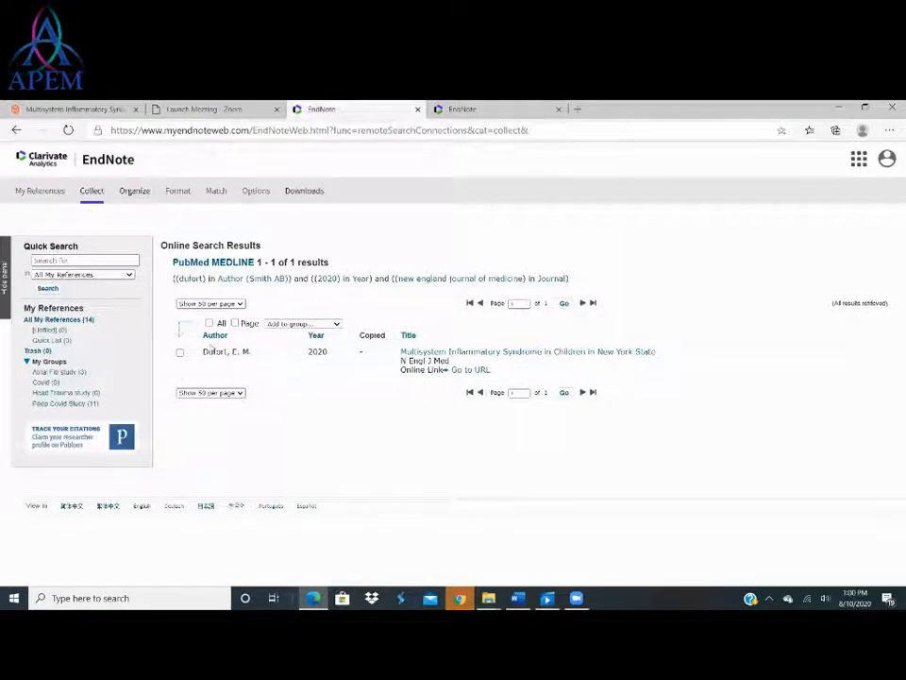
pyautogui.click(180, 353)
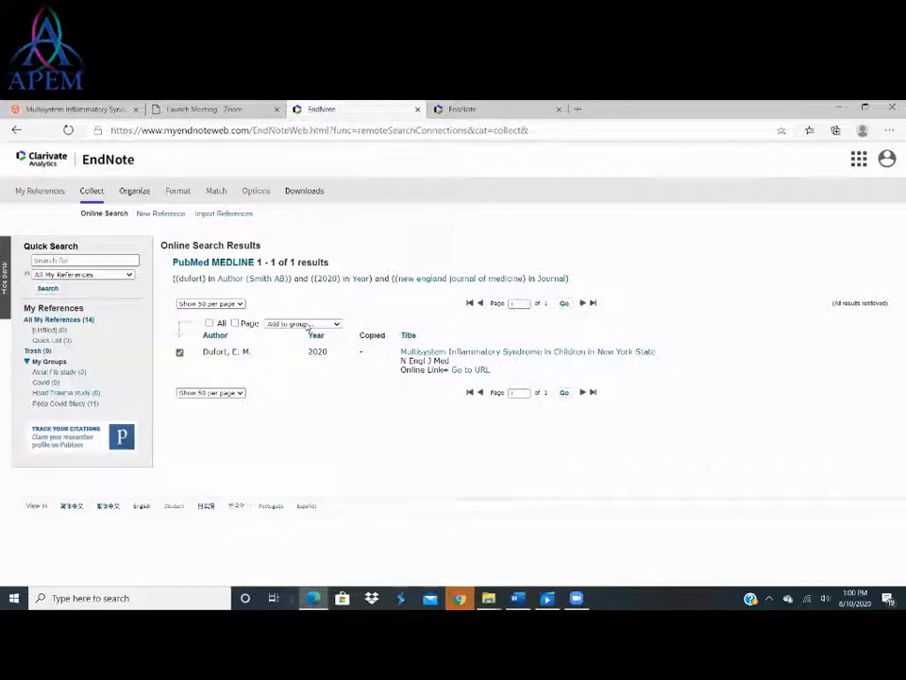
pyautogui.click(337, 325)
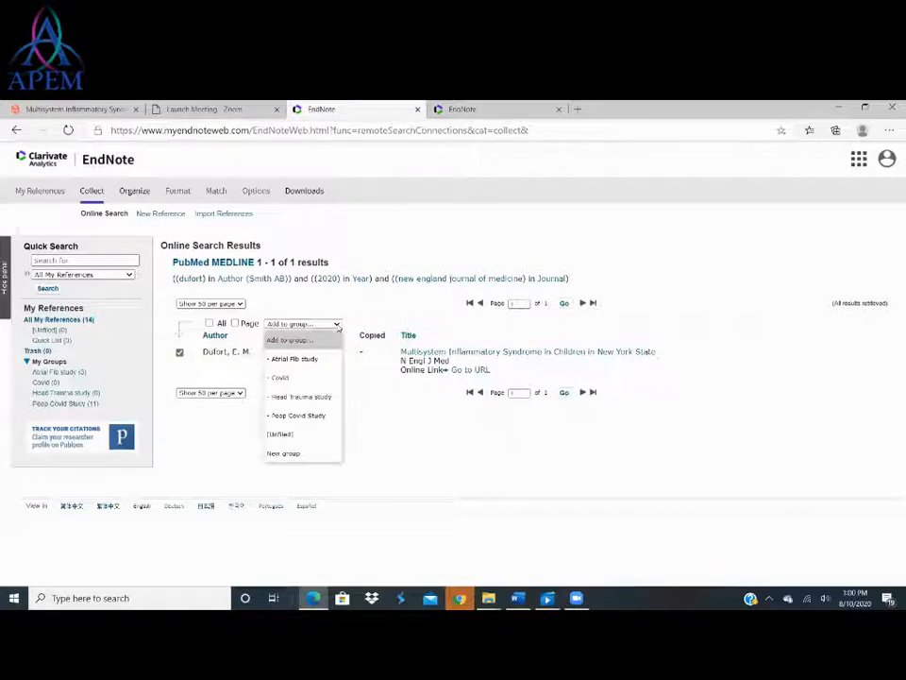
pyautogui.click(282, 377)
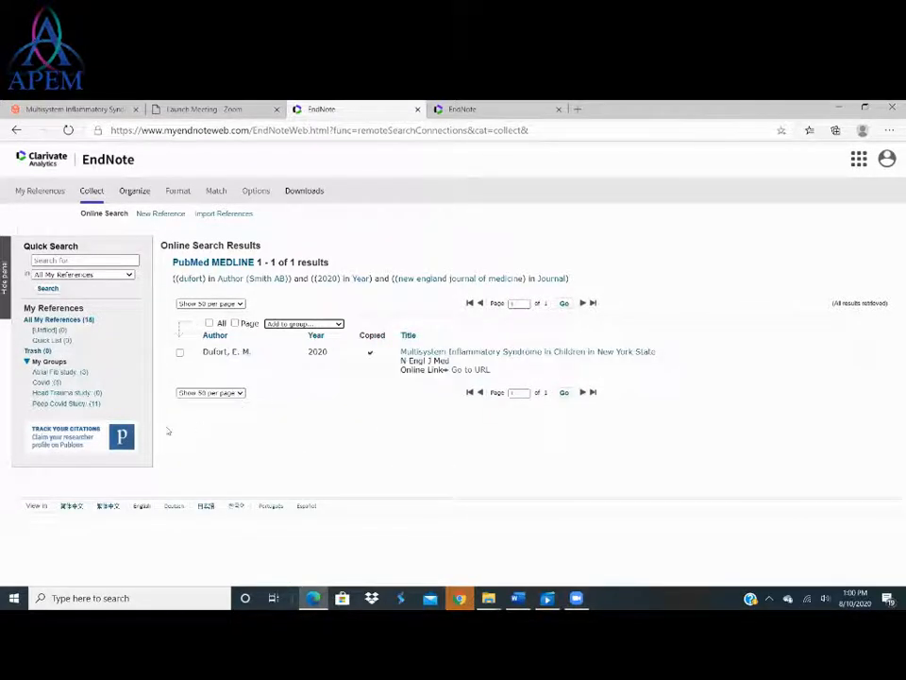
pyautogui.click(41, 381)
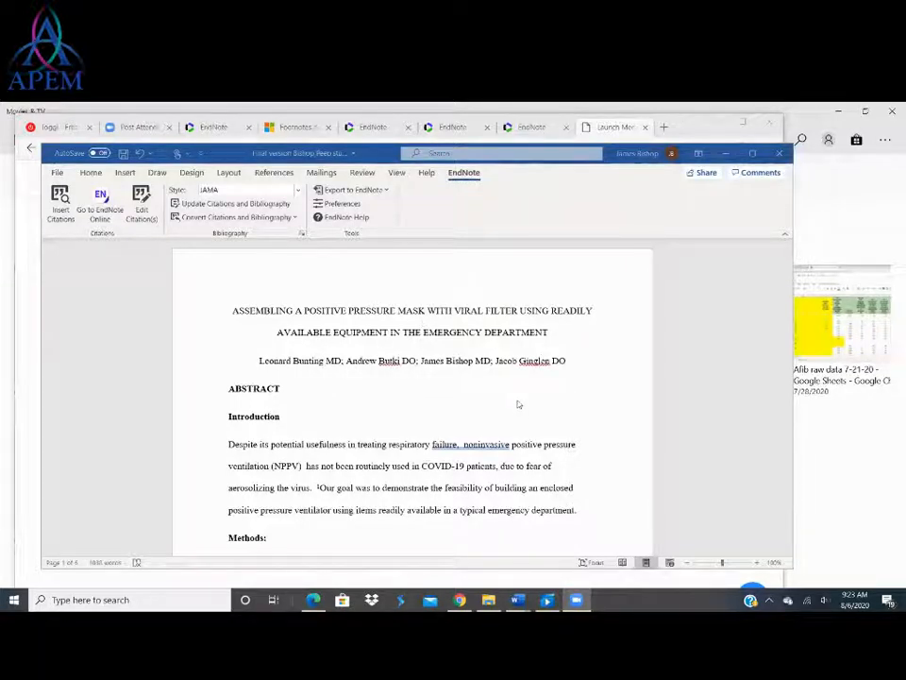
# - Go to EndNote Online from the Word manuscript and look through the references in the Peep Covid Study group
pyautogui.click(102, 213)
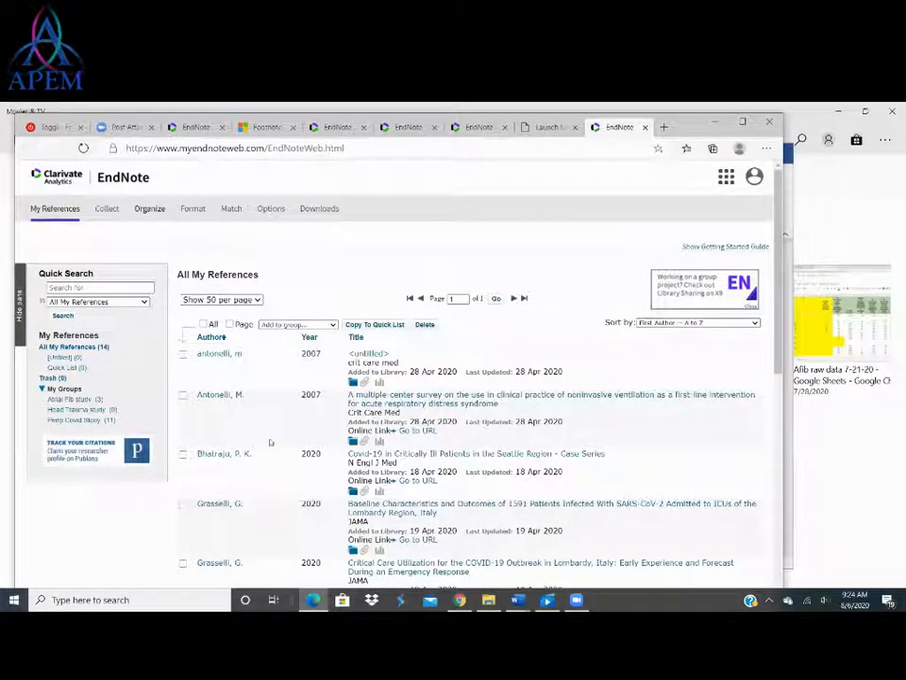
pyautogui.click(62, 420)
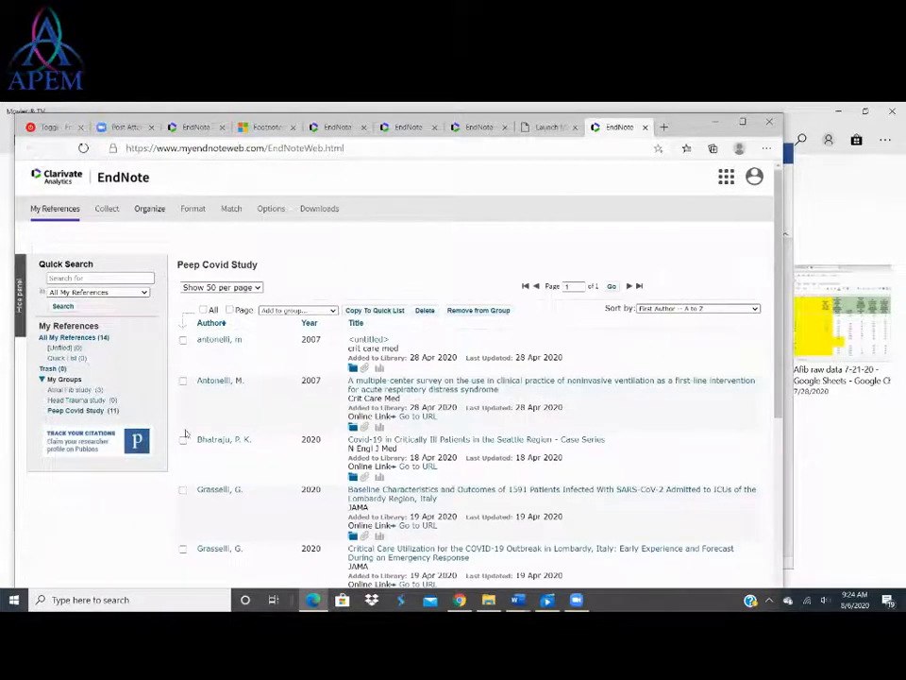
pyautogui.scroll(-5, 339, 434)
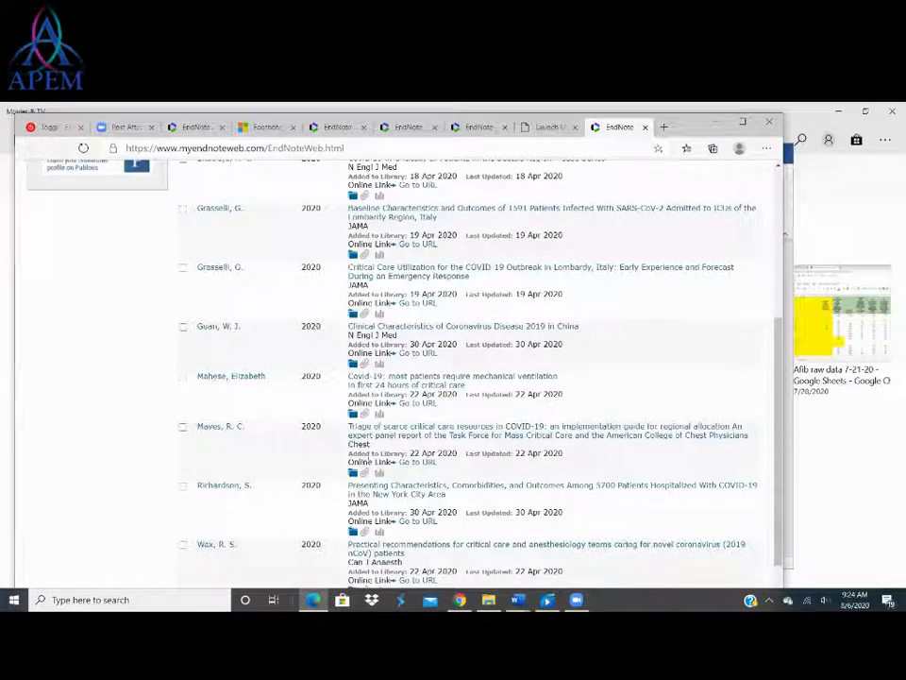
# - In the Word mask manuscript, insert the 2020 citation "Covid-19: most patients require mechanical ventilation" at the end of the Conclusion, finding it by author
pyautogui.moveTo(517, 600)
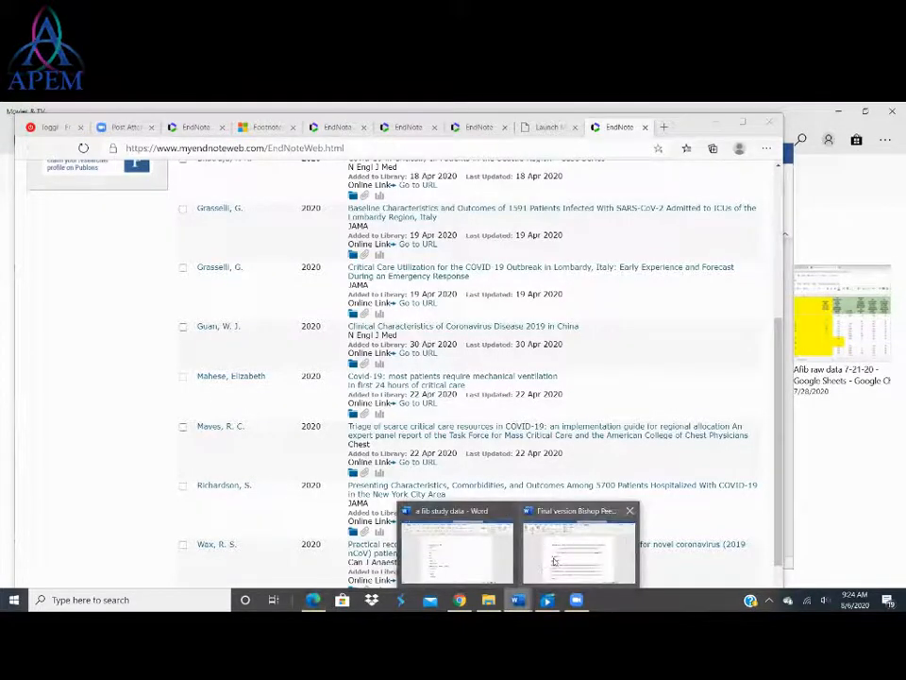
pyautogui.click(546, 542)
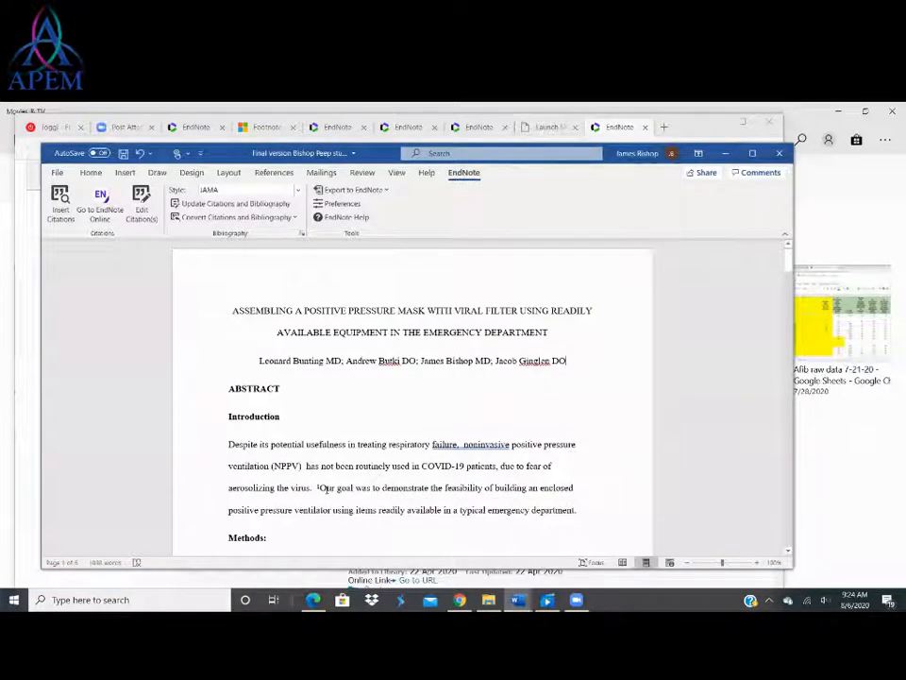
pyautogui.scroll(-4, 326, 488)
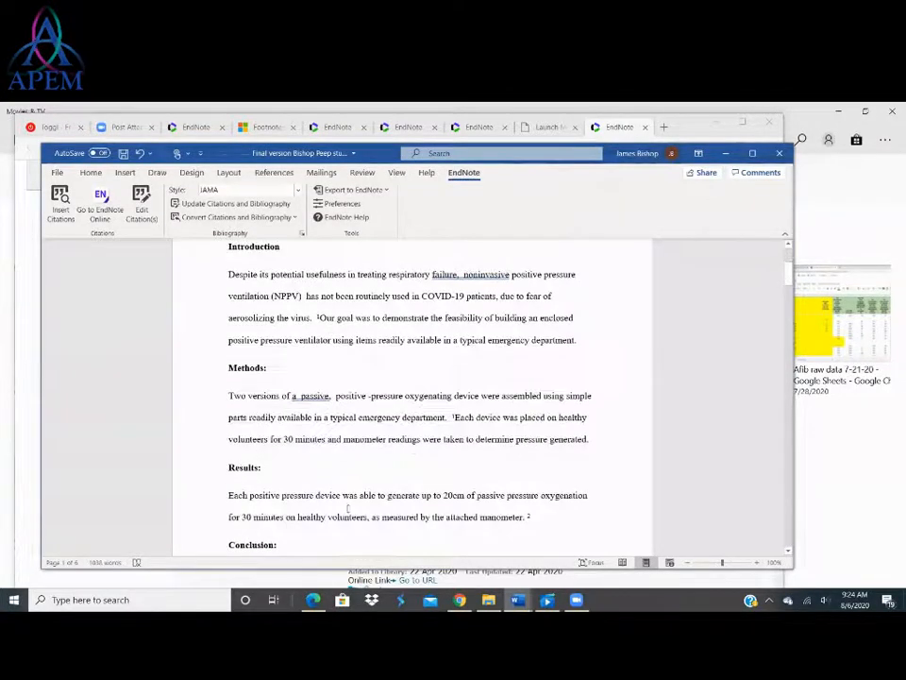
pyautogui.scroll(-3, 412, 451)
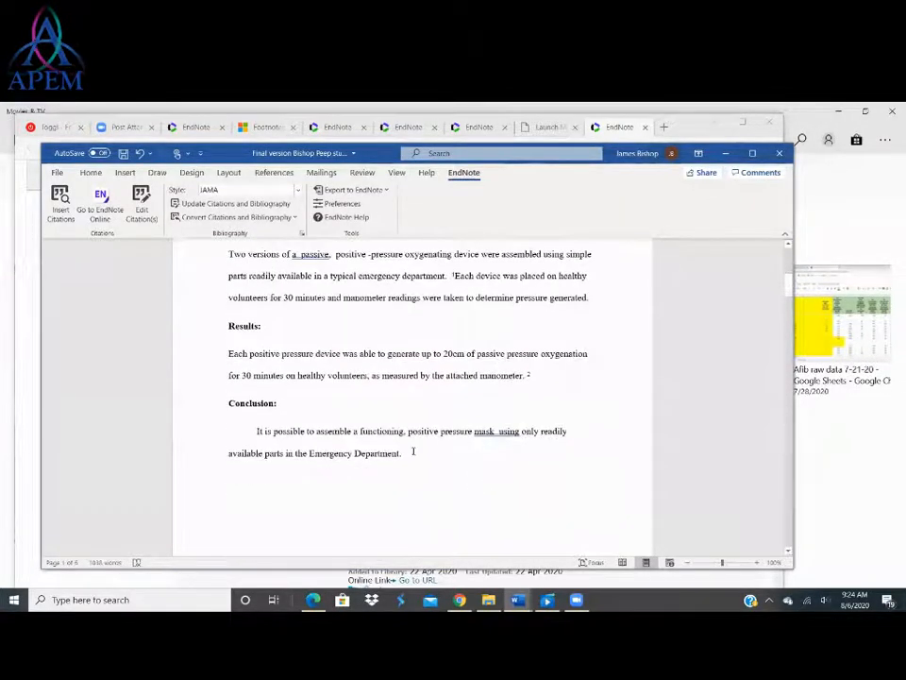
pyautogui.click(403, 453)
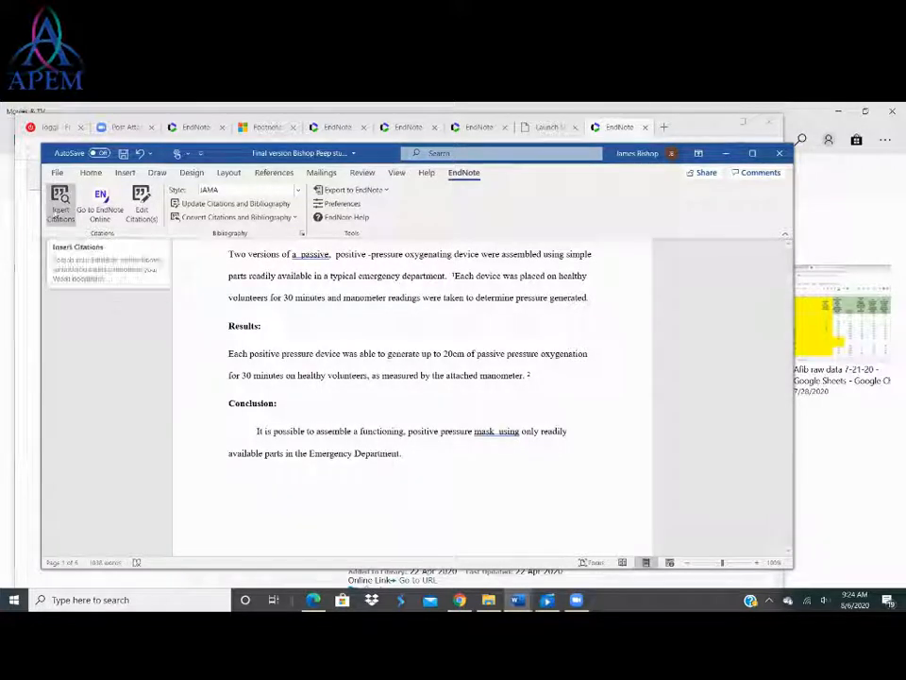
pyautogui.click(59, 209)
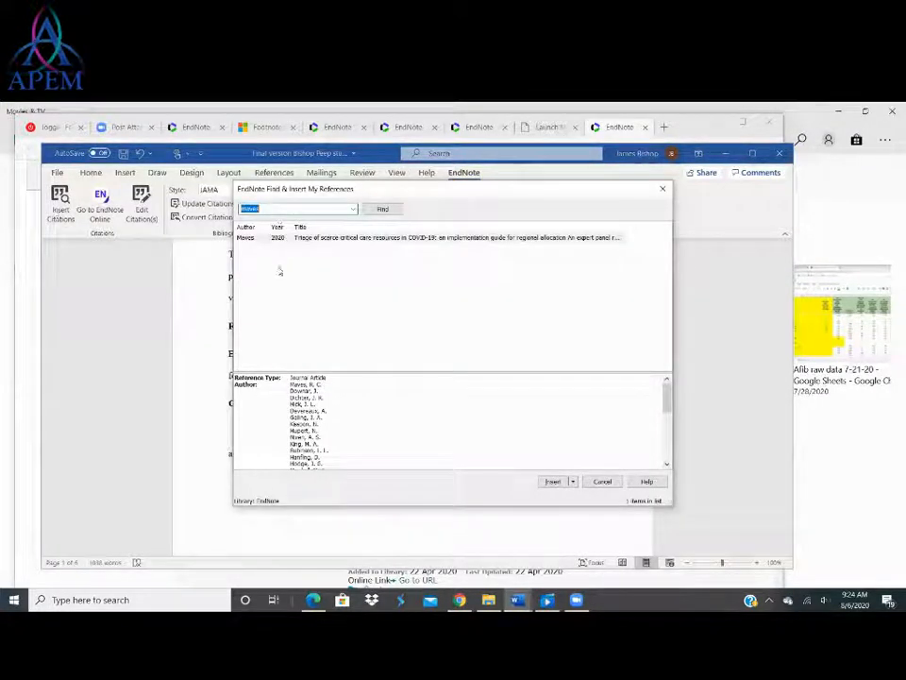
pyautogui.write('mahesh')
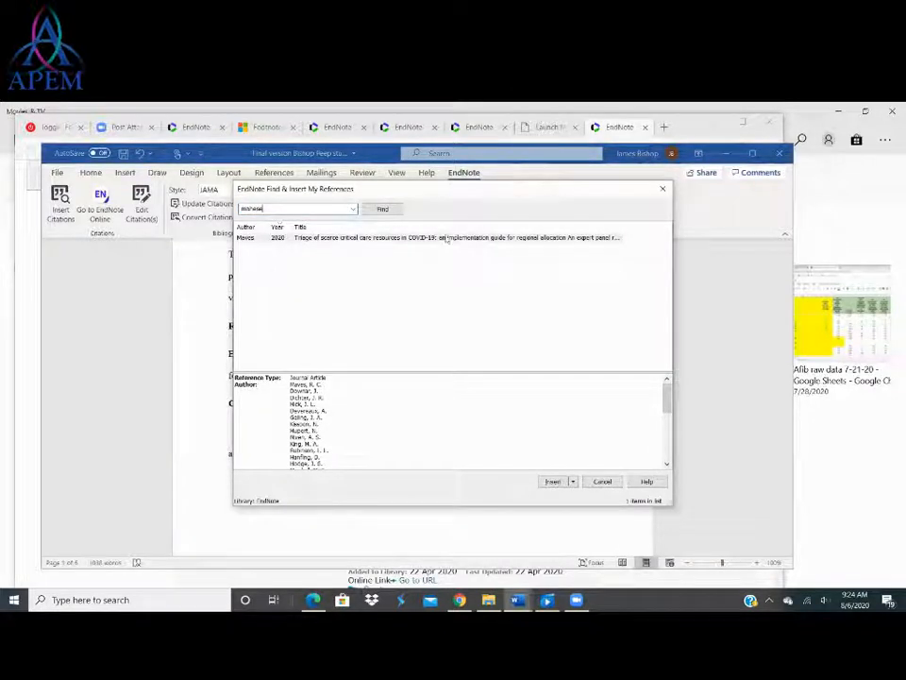
pyautogui.click(383, 209)
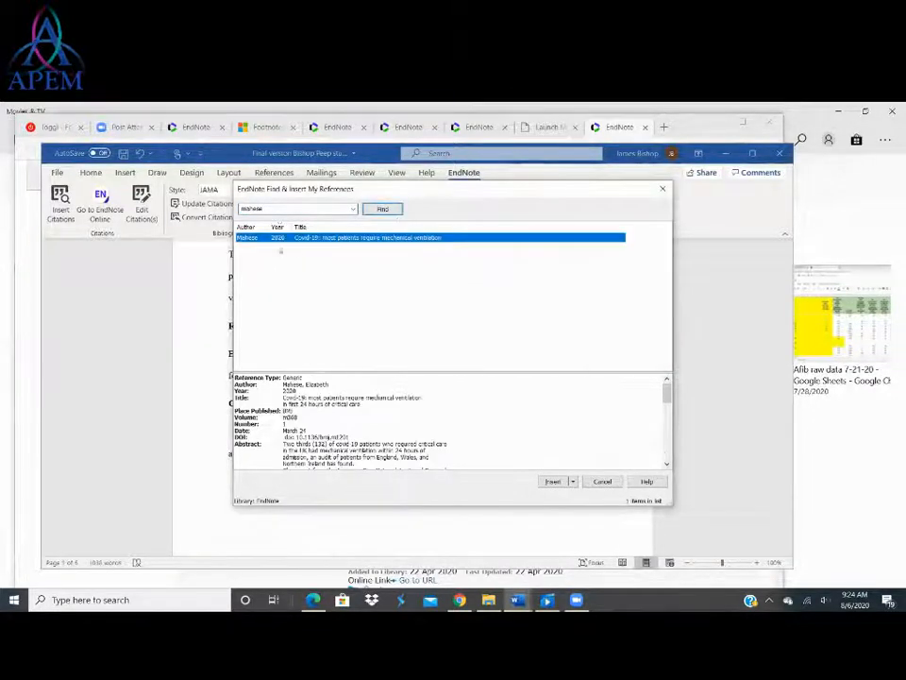
pyautogui.click(552, 483)
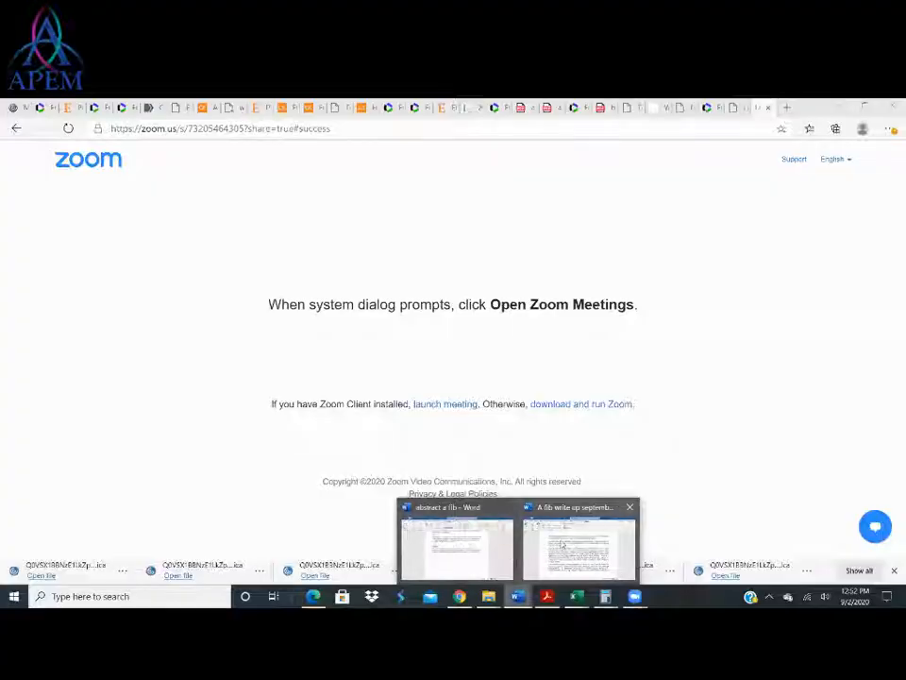
# - In the "A fib write up september" document, cite the 2016 weight-based versus standard-dose diltiazem article after its author mention, finding it by author
pyautogui.click(580, 546)
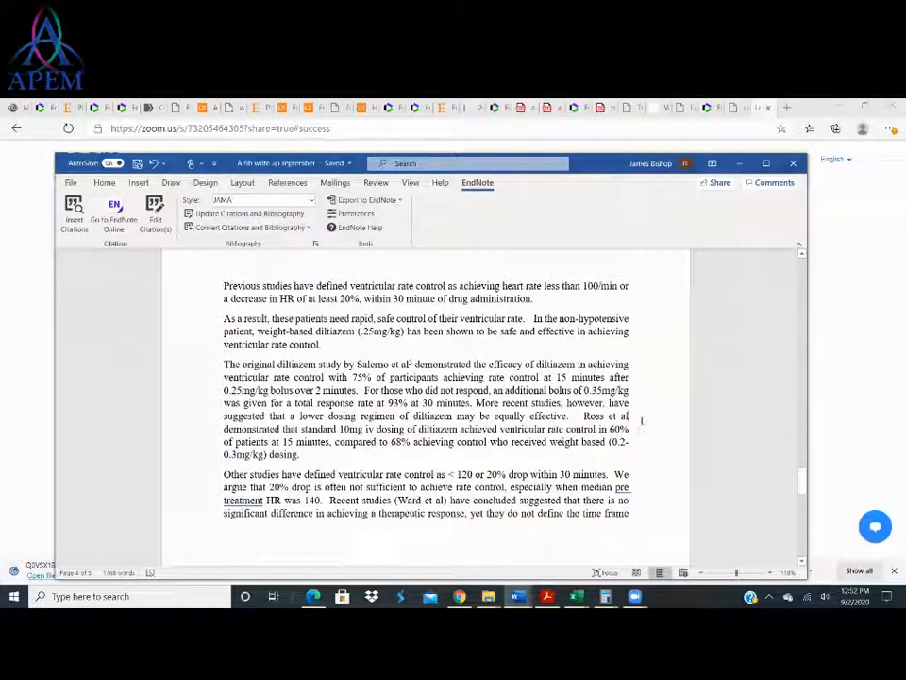
pyautogui.scroll(2, 569, 417)
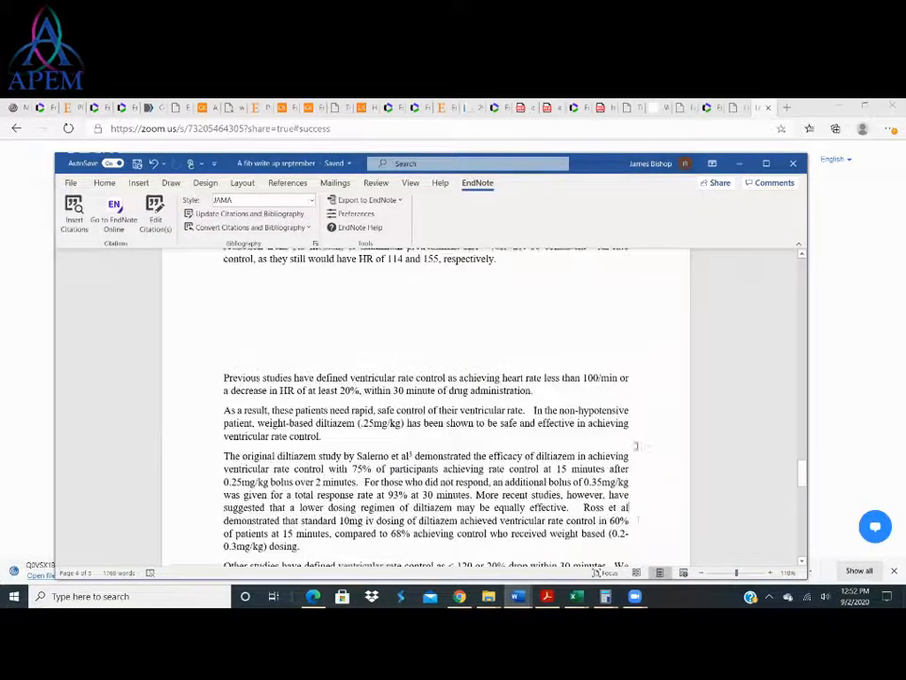
pyautogui.scroll(-2, 701, 413)
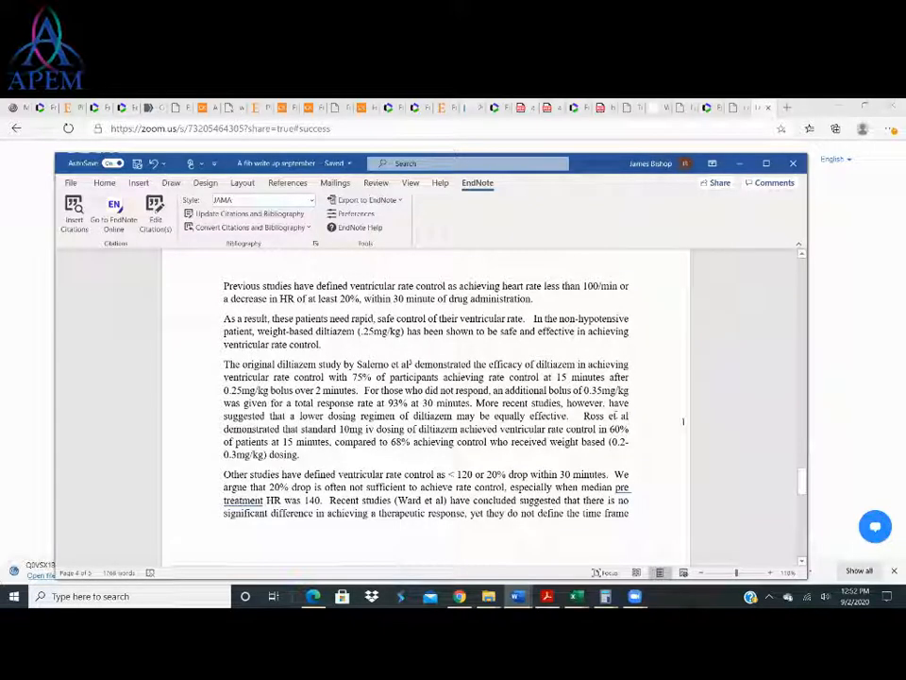
pyautogui.moveTo(801, 482)
pyautogui.mouseDown()
pyautogui.moveTo(800, 535)
pyautogui.moveTo(802, 479)
pyautogui.mouseUp()
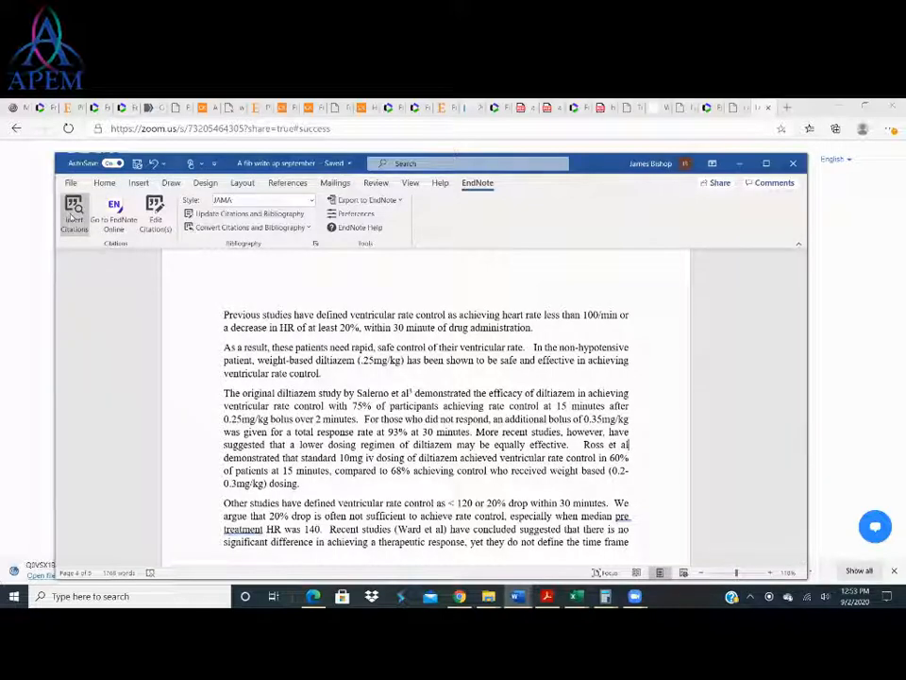
pyautogui.click(71, 217)
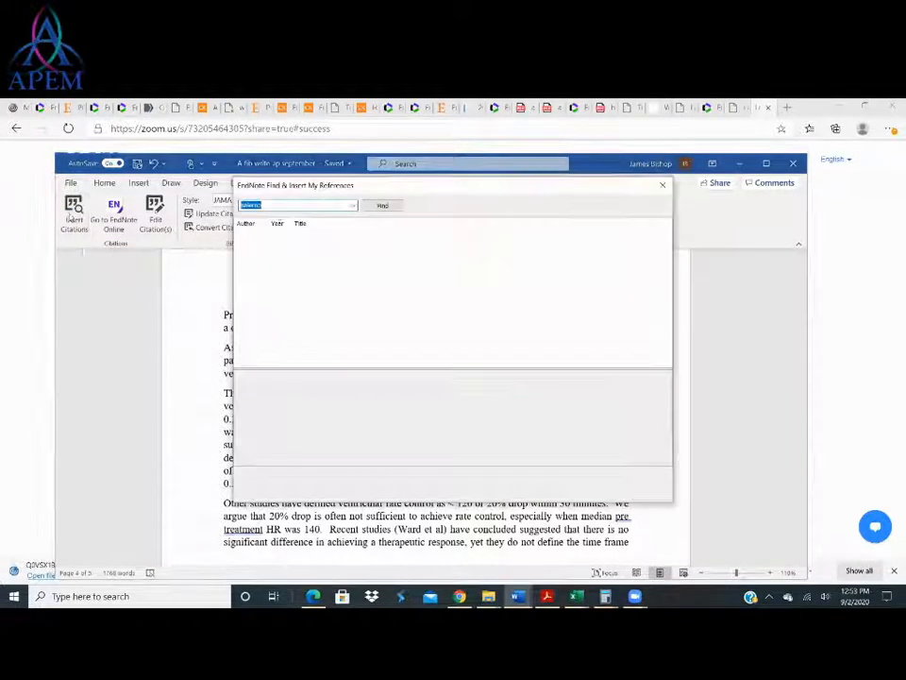
pyautogui.write('RH')
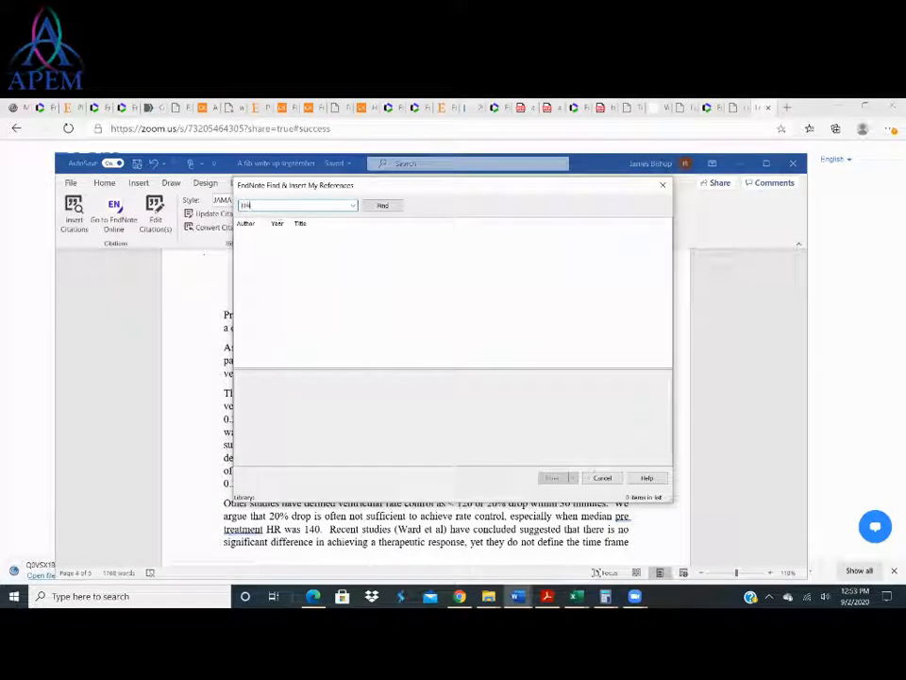
pyautogui.press('Return')
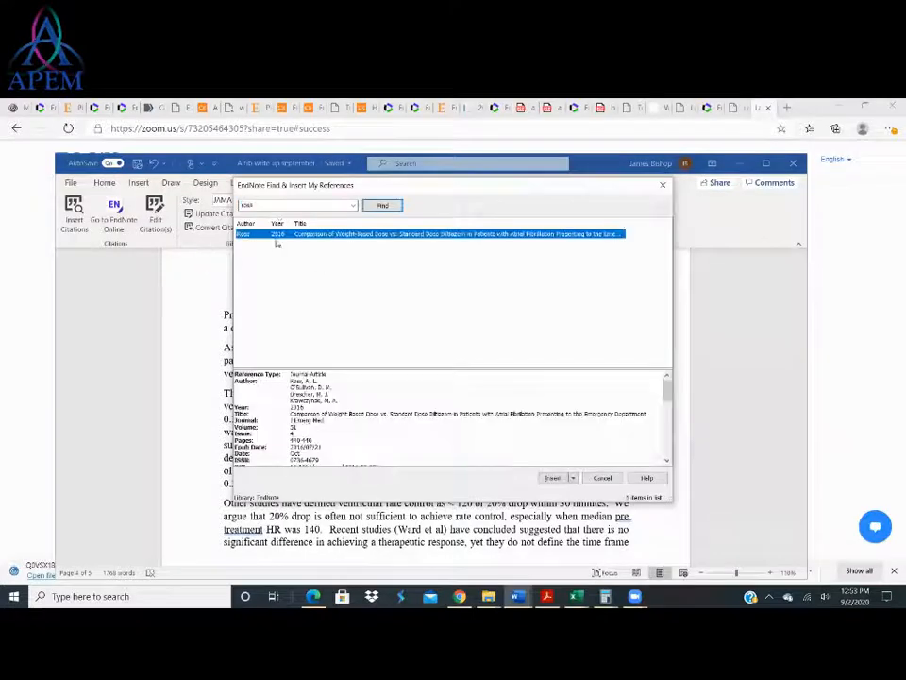
pyautogui.click(552, 478)
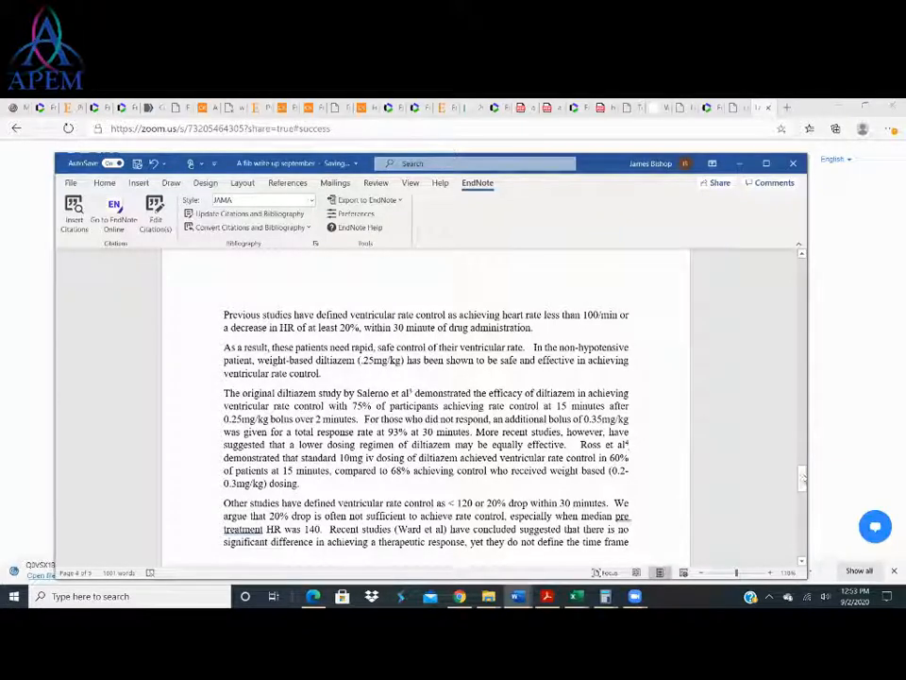
# - Examine the reference list at the end of the manuscript and the discussion and results text that it supports
pyautogui.scroll(-1, 628, 443)
pyautogui.moveTo(801, 481); pyautogui.dragTo(796, 519)
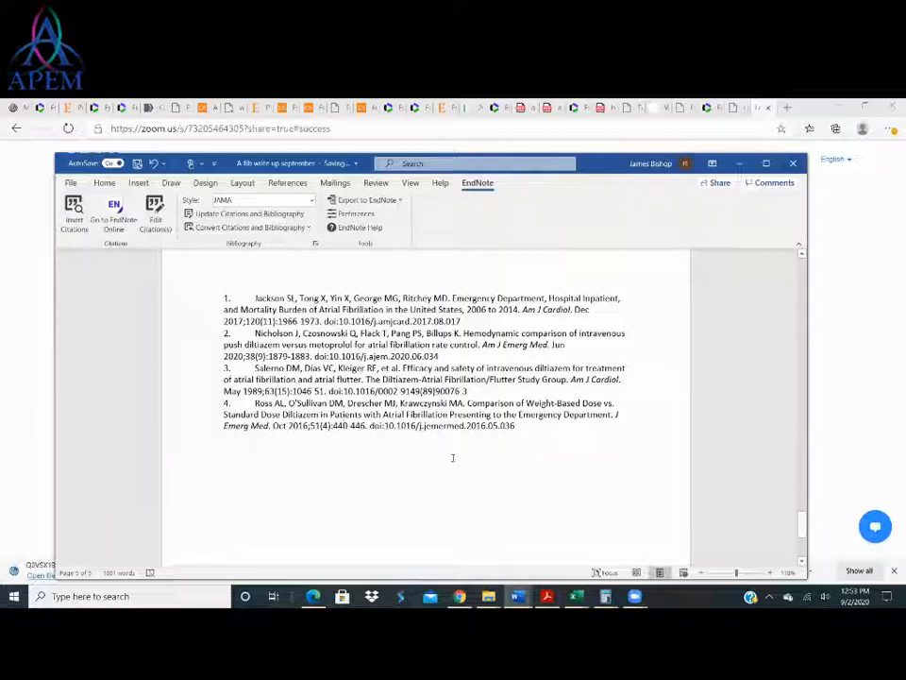
pyautogui.scroll(3, 453, 457)
pyautogui.scroll(10, 492, 471)
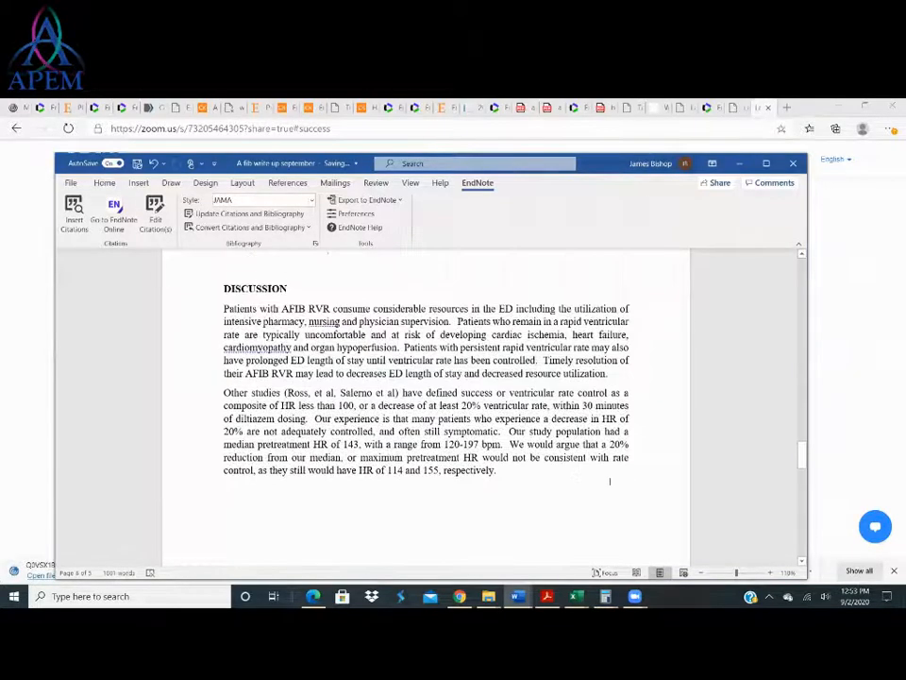
pyautogui.scroll(3, 609, 481)
pyautogui.scroll(-3, 566, 467)
pyautogui.moveTo(809, 457); pyautogui.dragTo(813, 401)
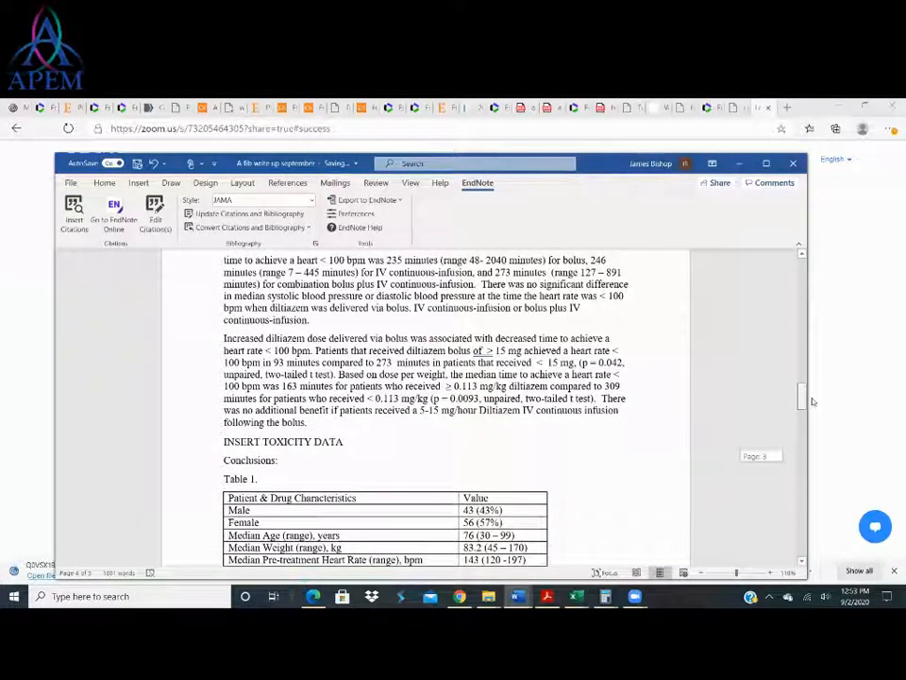
pyautogui.moveTo(812, 401); pyautogui.dragTo(817, 525)
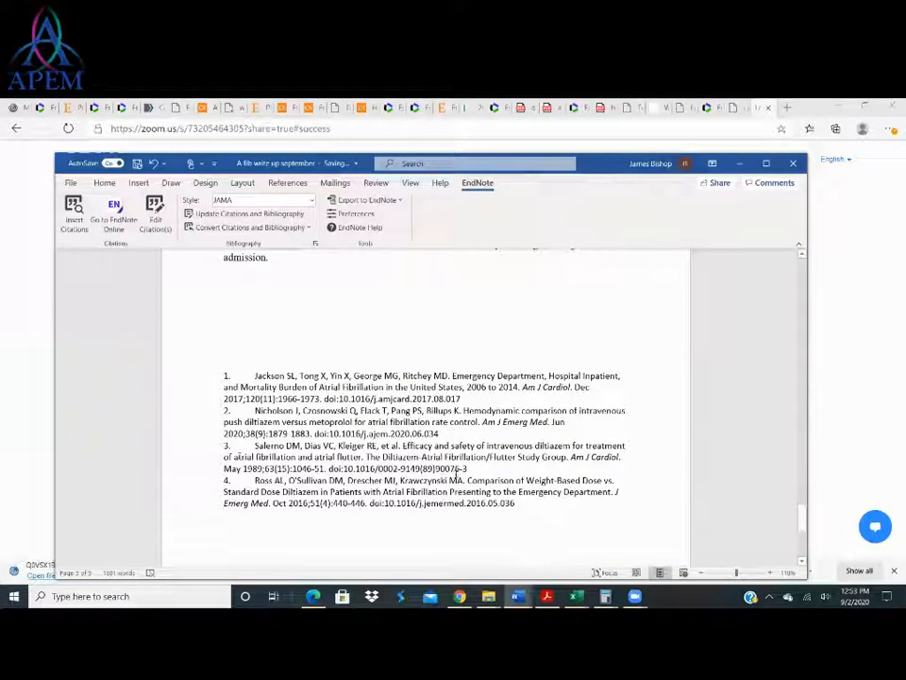
# - Update the manuscript's citations and bibliography in the JAMA style
pyautogui.moveTo(801, 517); pyautogui.dragTo(809, 343)
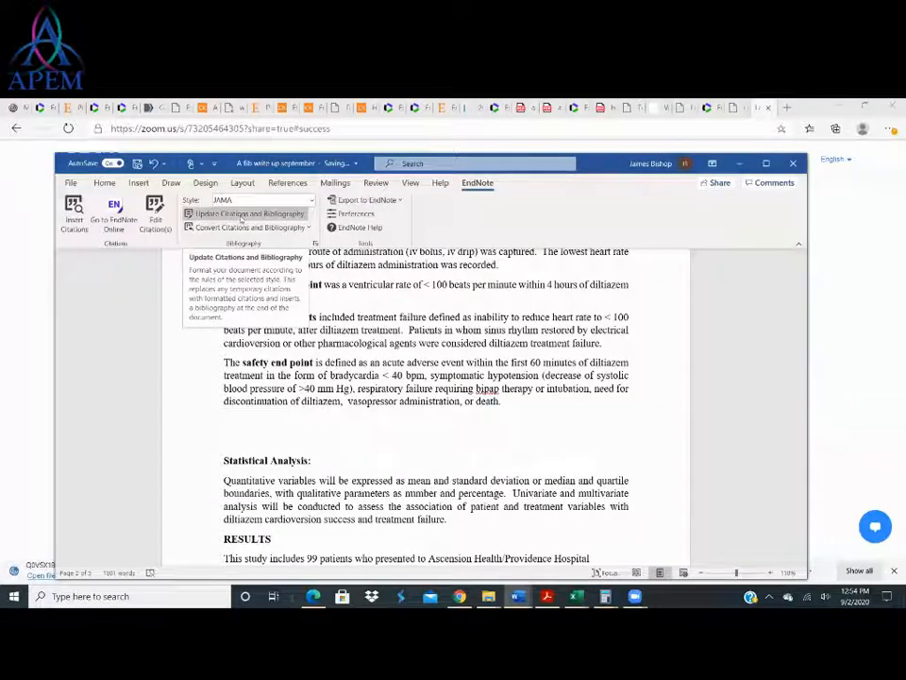
pyautogui.click(241, 215)
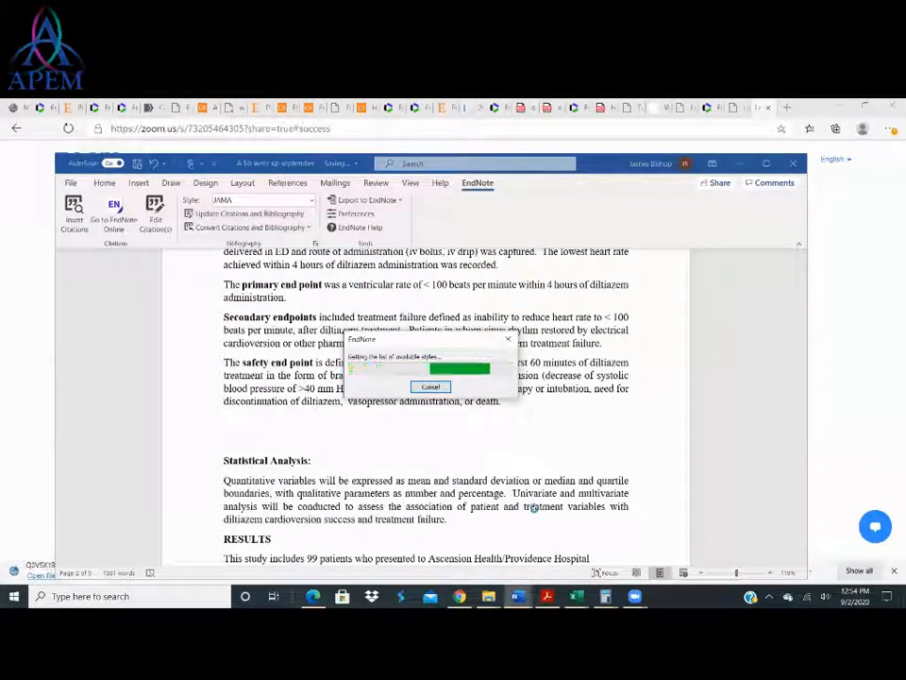